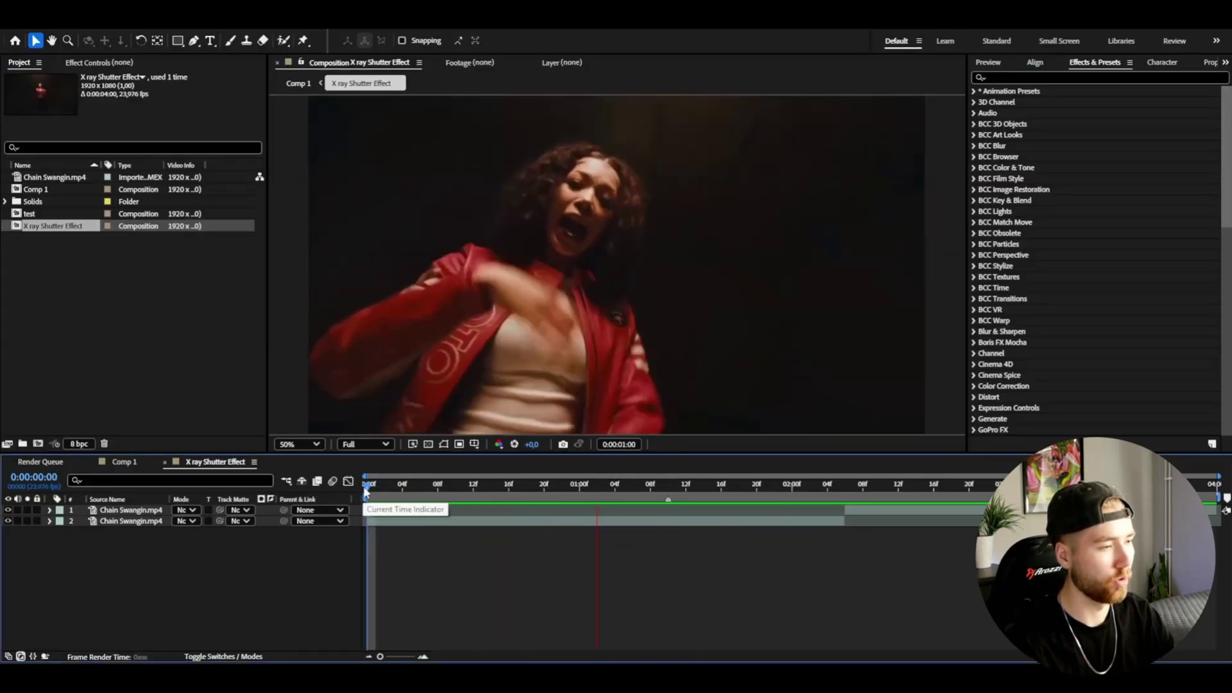
- Add an adjustment layer above both Chain Swangin.mp4 clips in the X ray Shutter Effect composition
{"action": "left_click", "coordinate": [383, 486]}
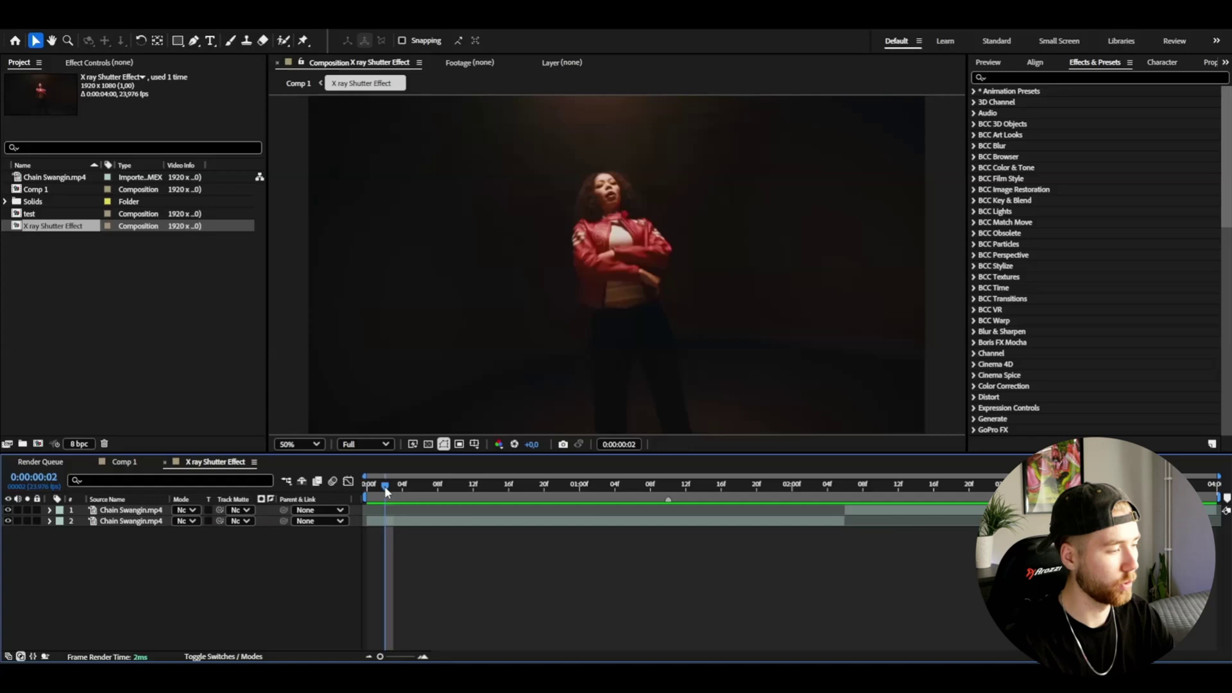
{"action": "left_click_drag", "start_coordinate": [384, 486], "coordinate": [463, 491]}
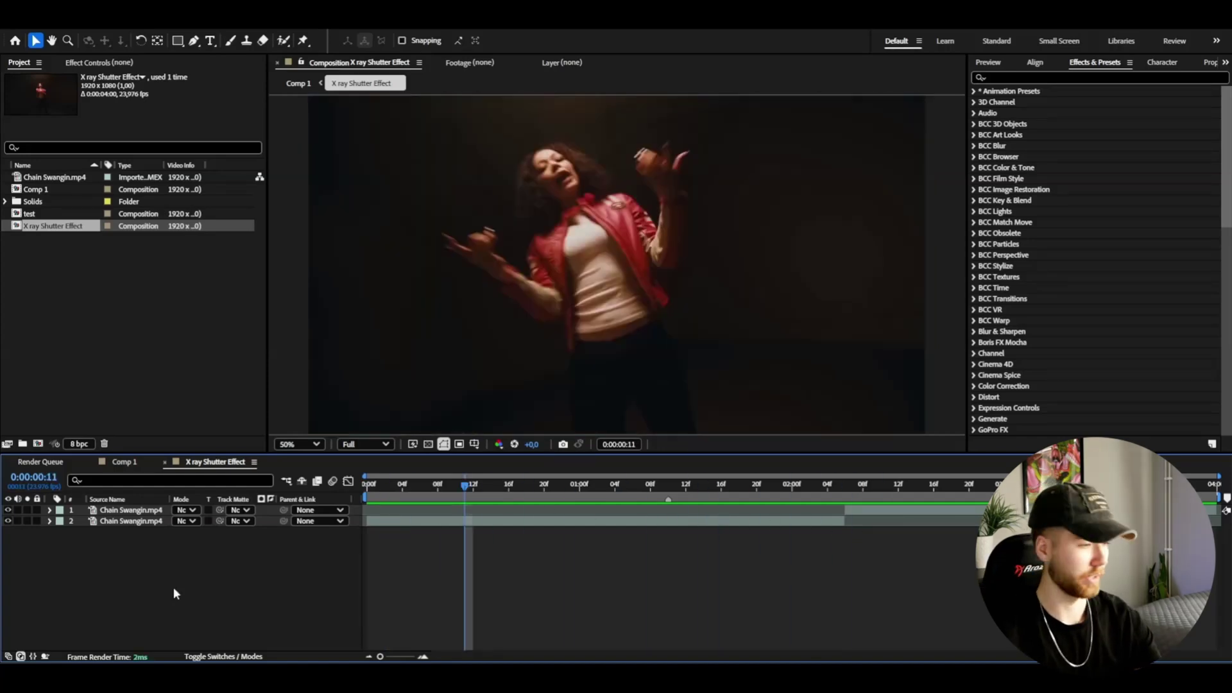
{"action": "key", "text": "ctrl+alt+y"}
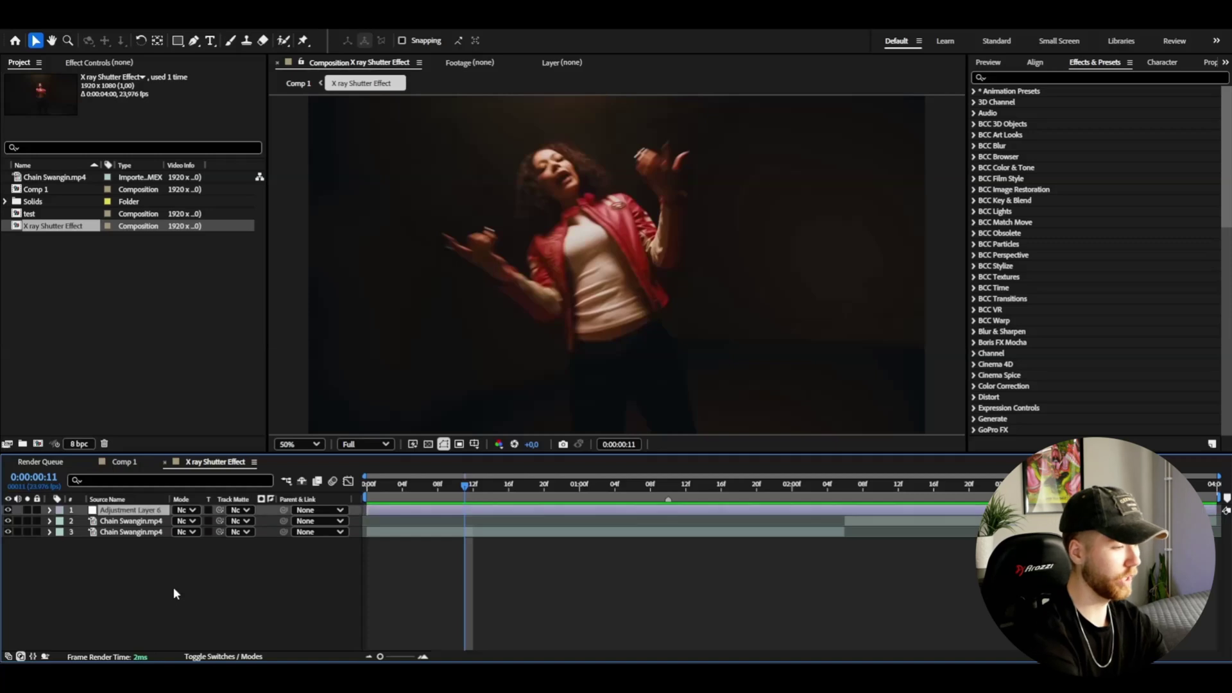
- Apply S_MotionDetect to the adjustment layer and set its Delay Frames to 2
{"action": "key", "text": "Home"}
{"action": "key", "text": "ctrl+space"}
{"action": "type", "text": "mot"}
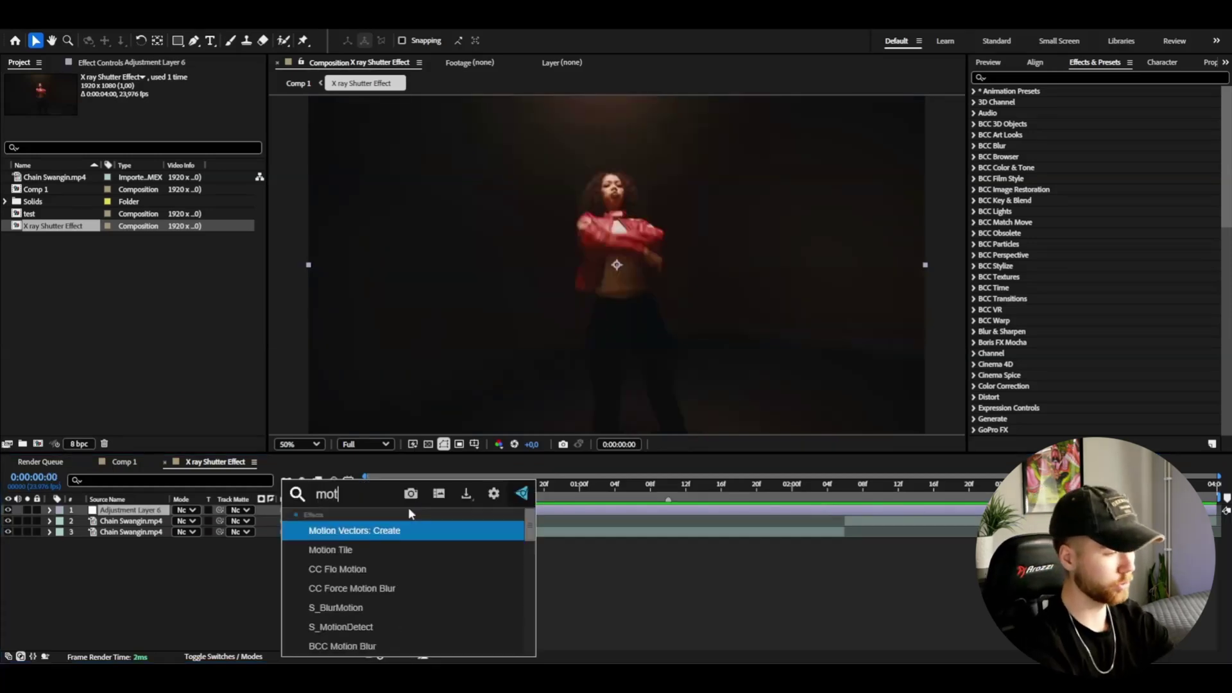
{"action": "left_click", "coordinate": [346, 627]}
{"action": "left_click_drag", "start_coordinate": [450, 488], "coordinate": [509, 496]}
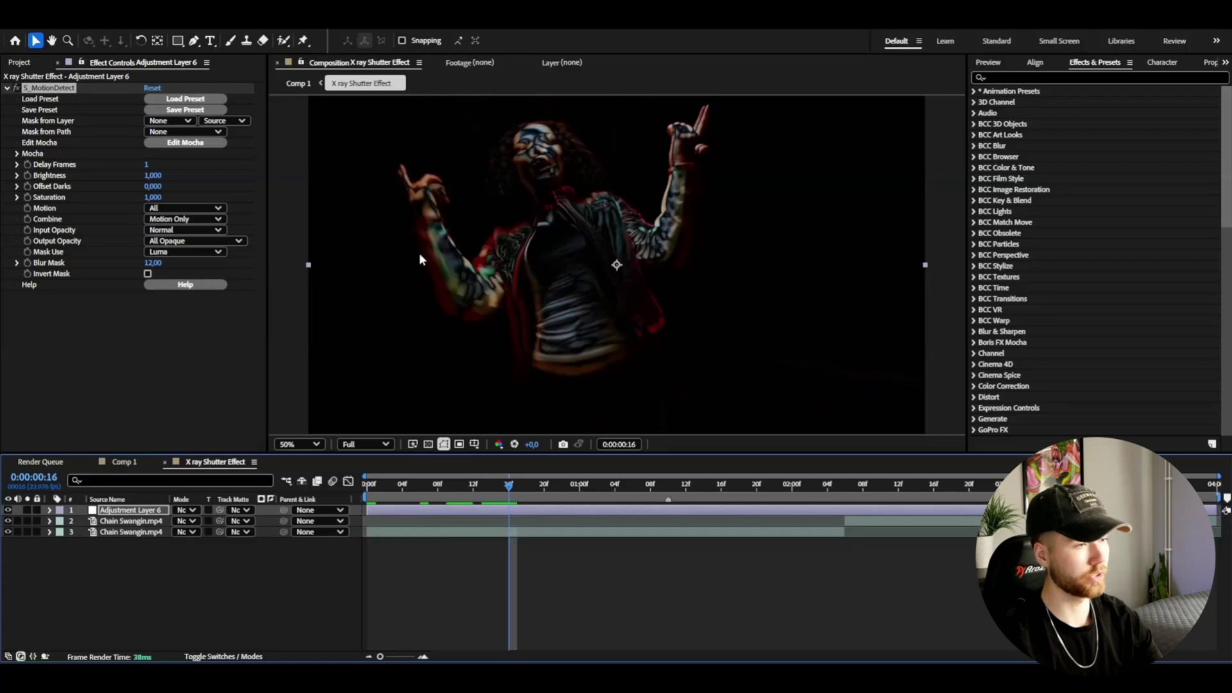
{"action": "left_click", "coordinate": [147, 164]}
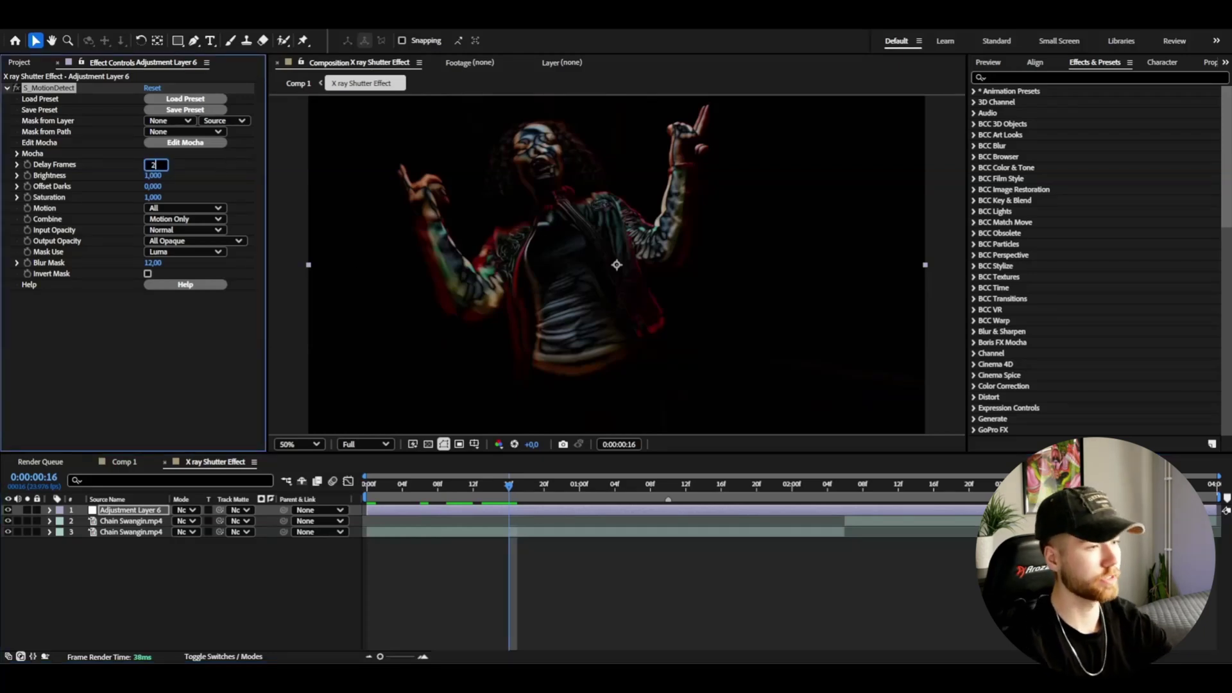
{"action": "key", "text": "Return"}
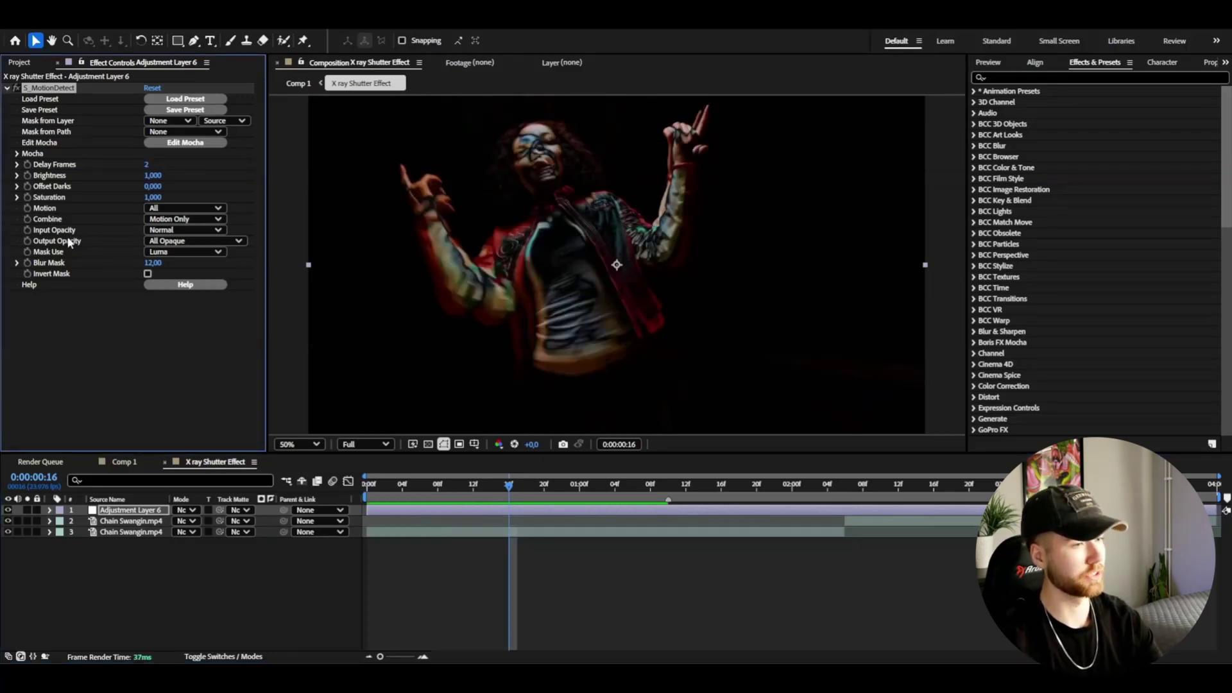
- Add a Curves effect and shape its RGB curve into an S with strongly raised highlights and slightly held-down shadows
{"action": "key", "text": "ctrl+space"}
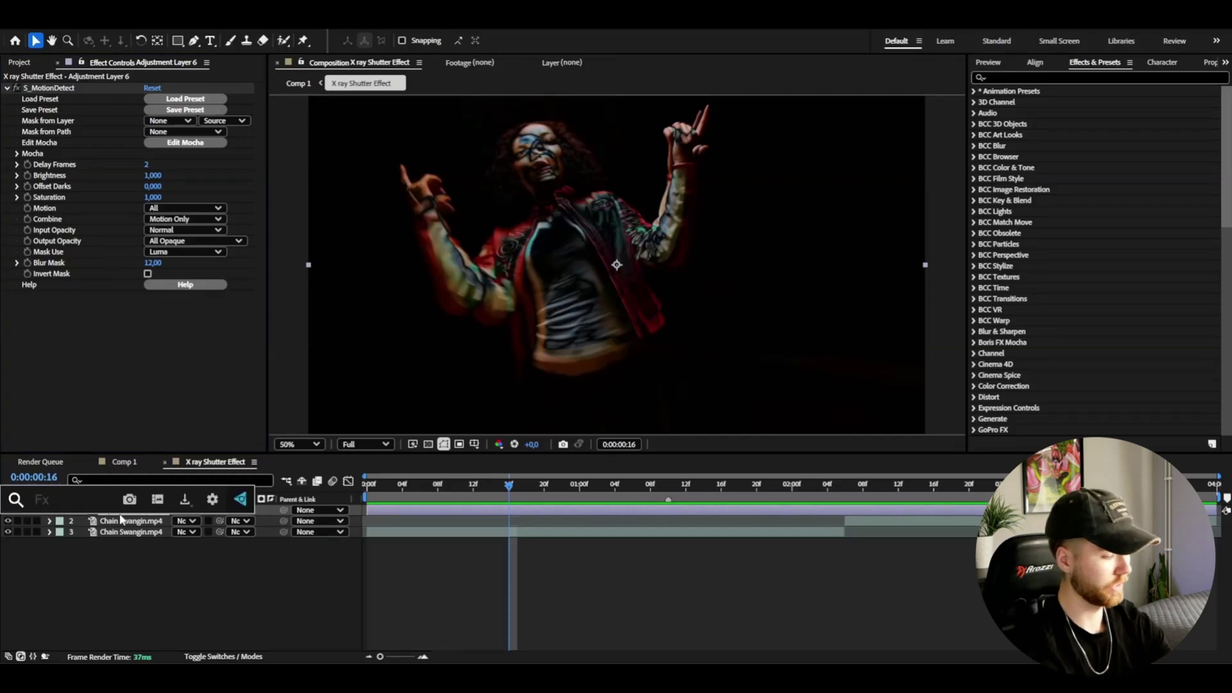
{"action": "type", "text": "curves"}
{"action": "key", "text": "Return"}
{"action": "left_click_drag", "start_coordinate": [115, 320], "coordinate": [122, 269]}
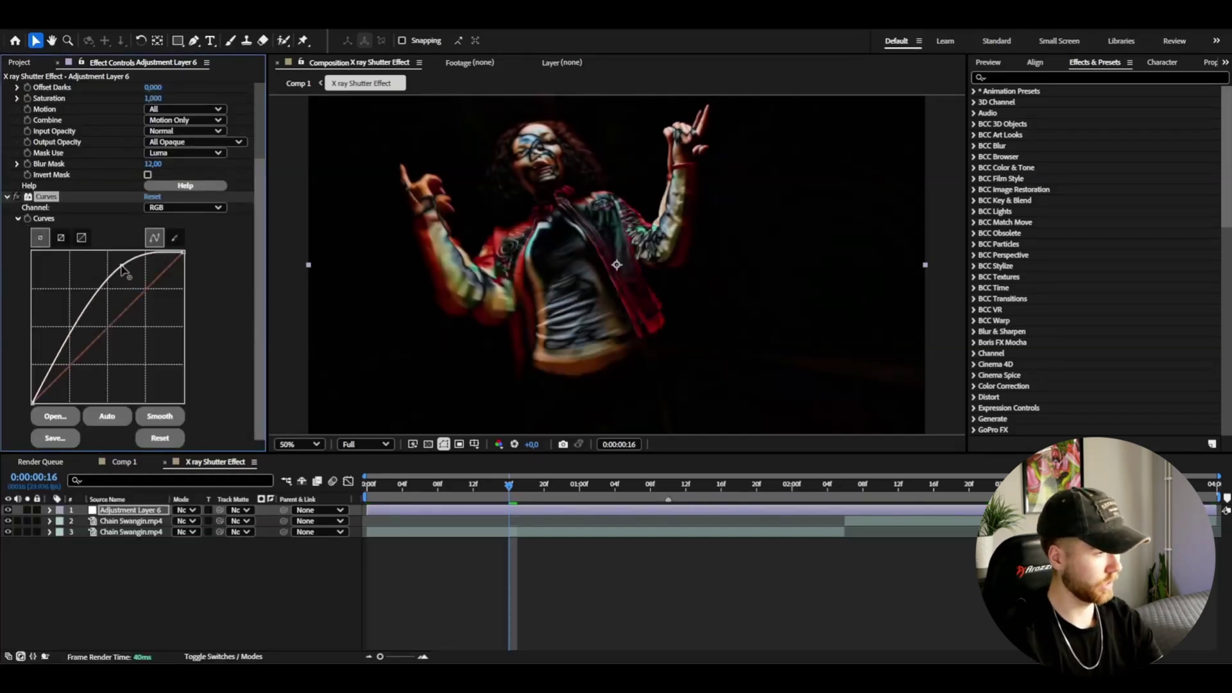
{"action": "left_click_drag", "start_coordinate": [50, 357], "coordinate": [59, 372]}
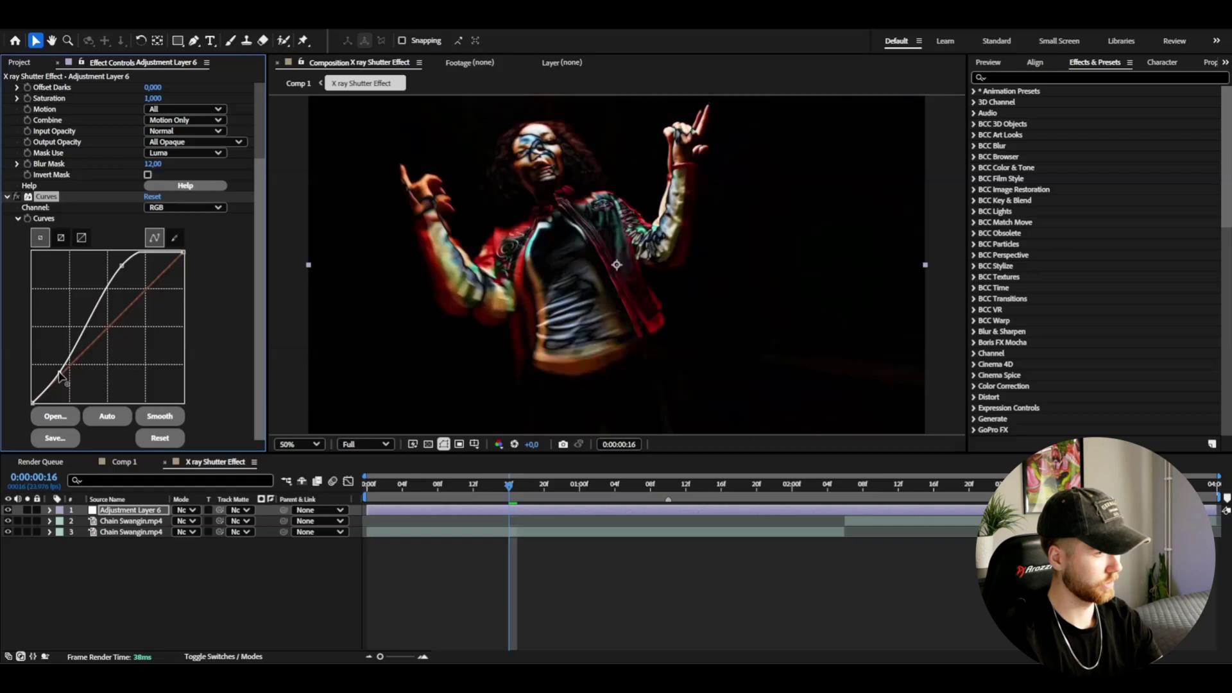
{"action": "left_click", "coordinate": [18, 197]}
{"action": "left_click", "coordinate": [17, 197]}
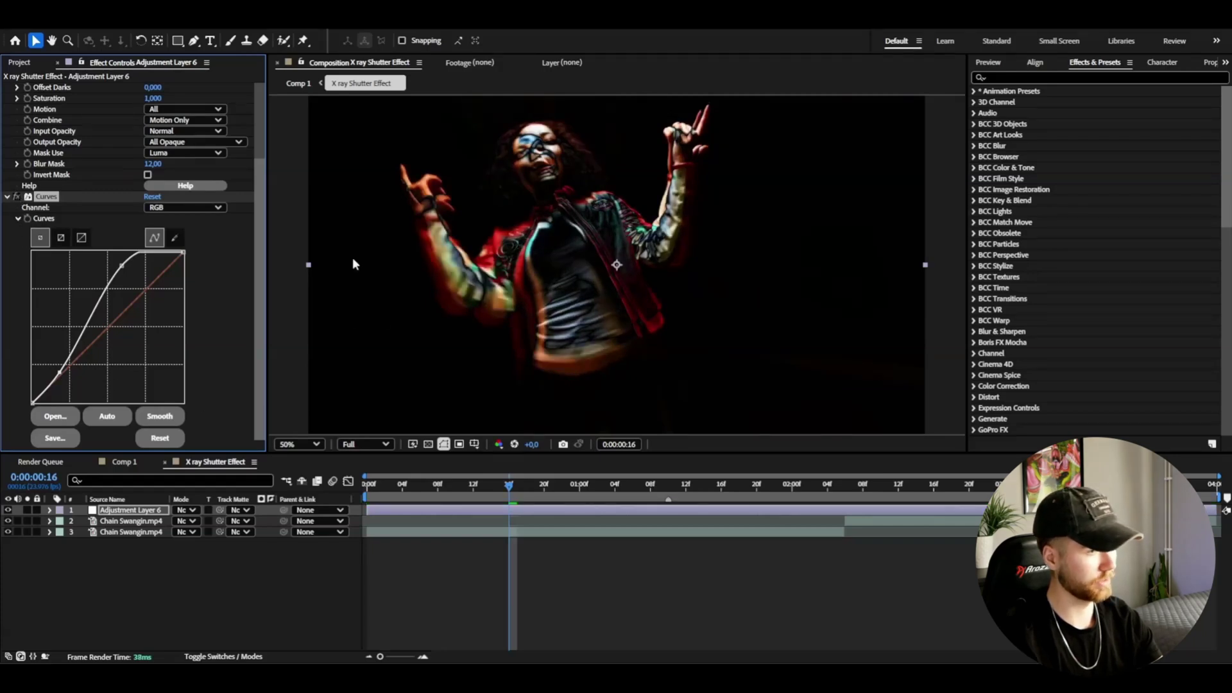
- Add an Invert effect with its channel set to Hue and preview the composition from the start
{"action": "key", "text": "ctrl+space"}
{"action": "type", "text": "invert"}
{"action": "key", "text": "Return"}
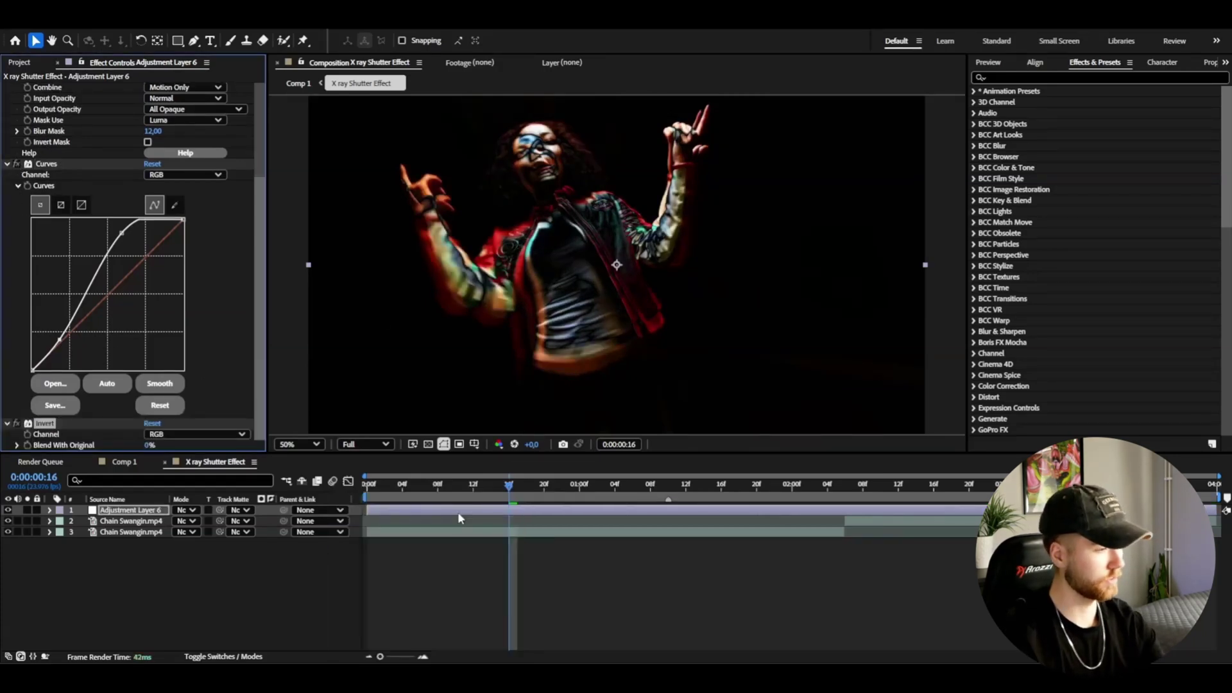
{"action": "left_click", "coordinate": [201, 437]}
{"action": "left_click", "coordinate": [234, 525]}
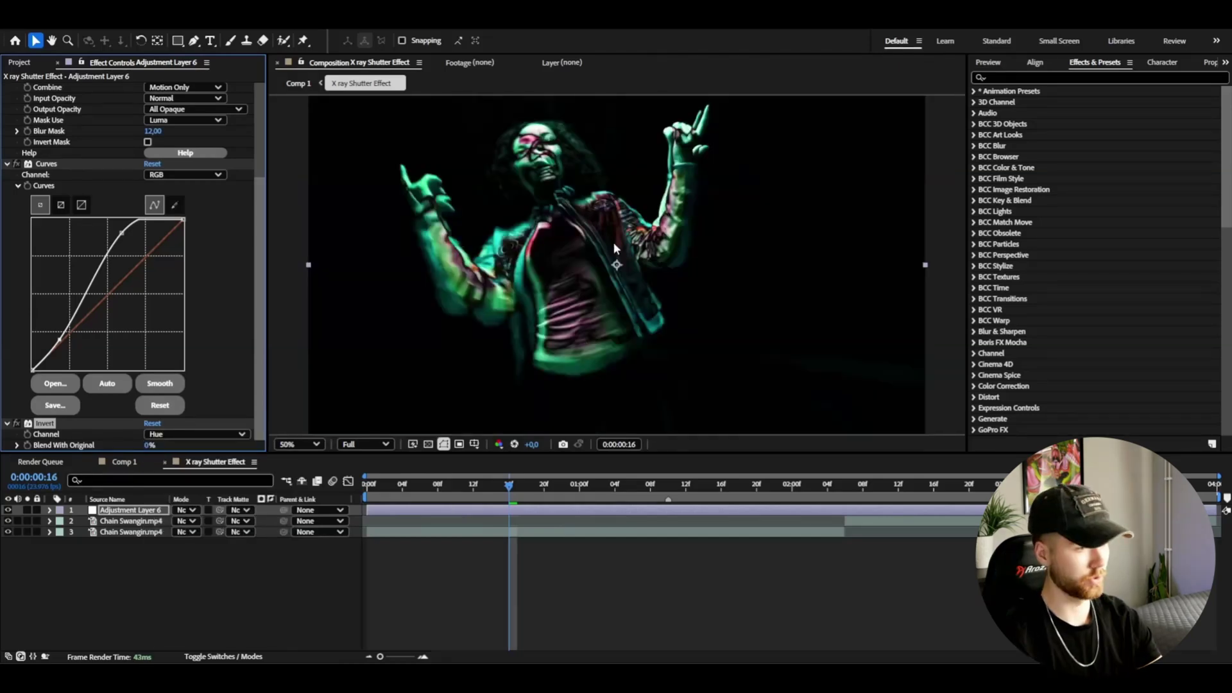
{"action": "left_click_drag", "start_coordinate": [457, 488], "coordinate": [240, 494]}
{"action": "key", "text": "space"}
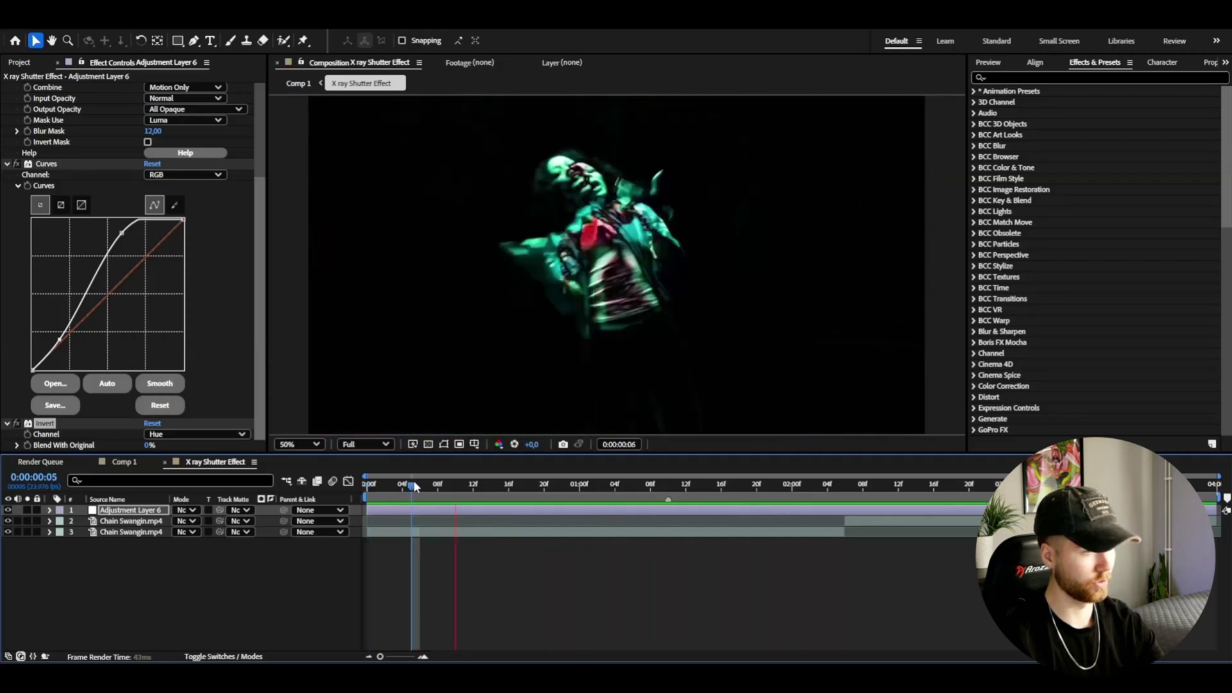
- Add a 4-Color Gradient effect to the adjustment layer and set Color 4 to a dark blue
{"action": "key", "text": "ctrl+space"}
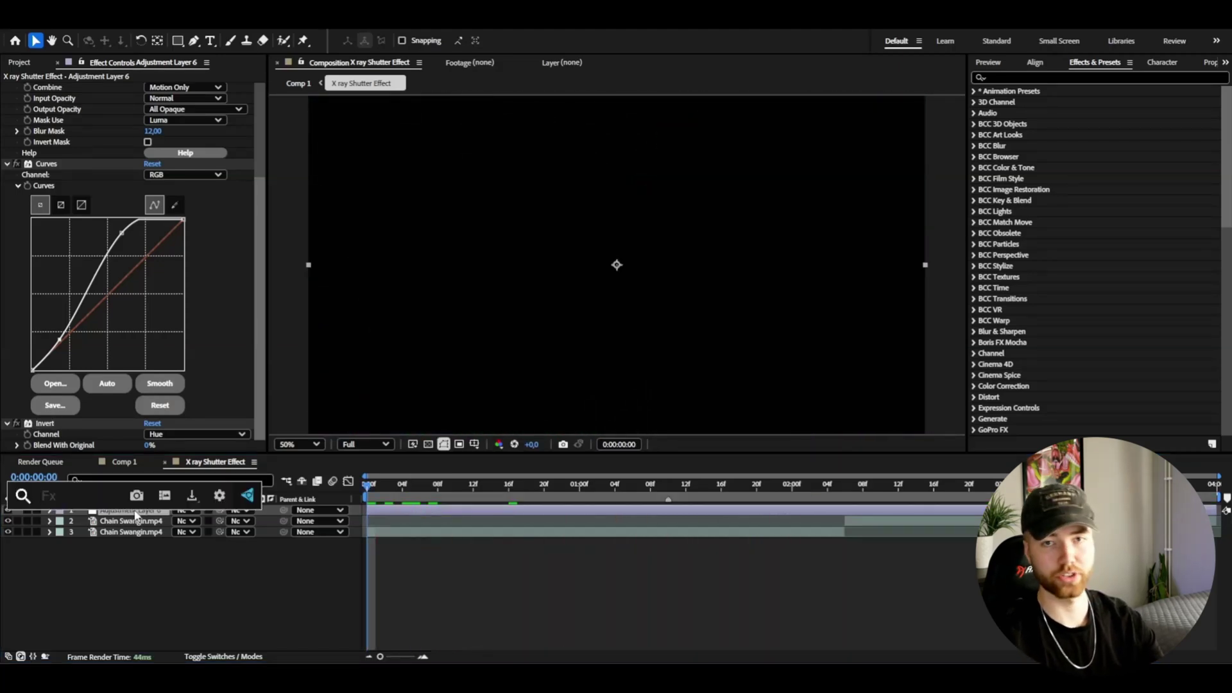
{"action": "type", "text": "4"}
{"action": "key", "text": "Return"}
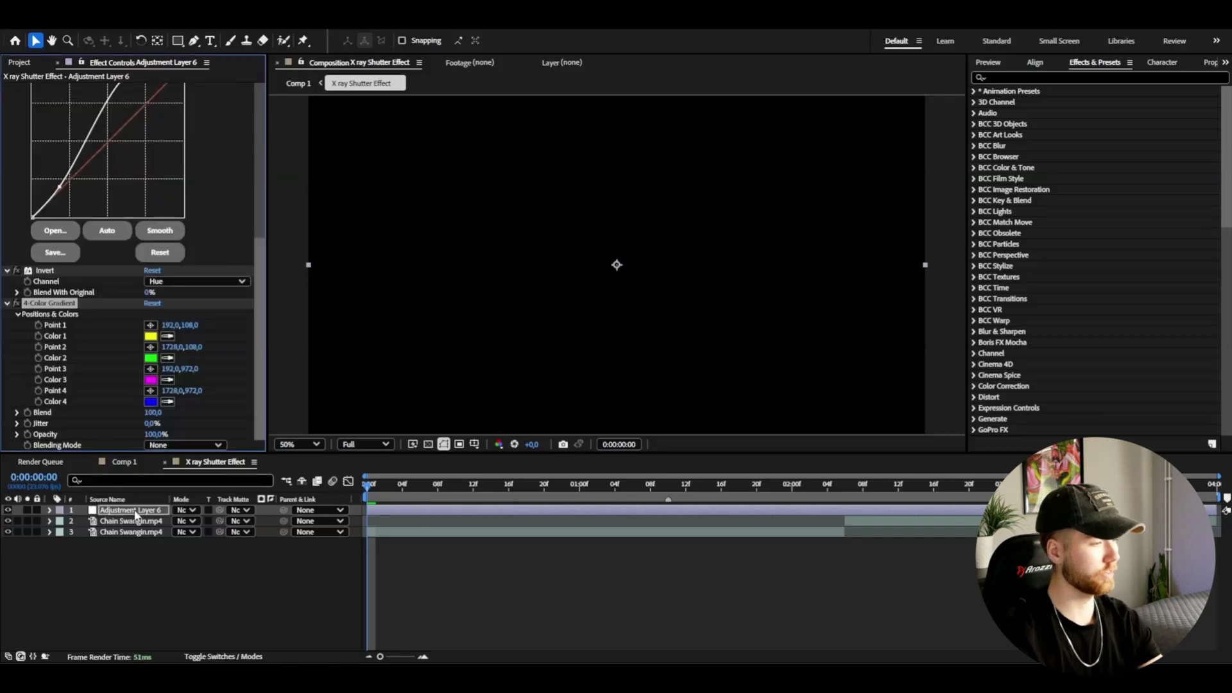
{"action": "left_click", "coordinate": [151, 402]}
{"action": "mouse_move", "coordinate": [524, 363]}
{"action": "left_mouse_down"}
{"action": "mouse_move", "coordinate": [634, 363]}
{"action": "mouse_move", "coordinate": [598, 369]}
{"action": "mouse_move", "coordinate": [607, 353]}
{"action": "left_mouse_up"}
{"action": "left_click", "coordinate": [757, 260]}
- Match Color 3, Color 2 and Color 1 of the gradient to the dark blue of Color 4 by sampling
{"action": "left_click", "coordinate": [167, 379]}
{"action": "left_click", "coordinate": [151, 401]}
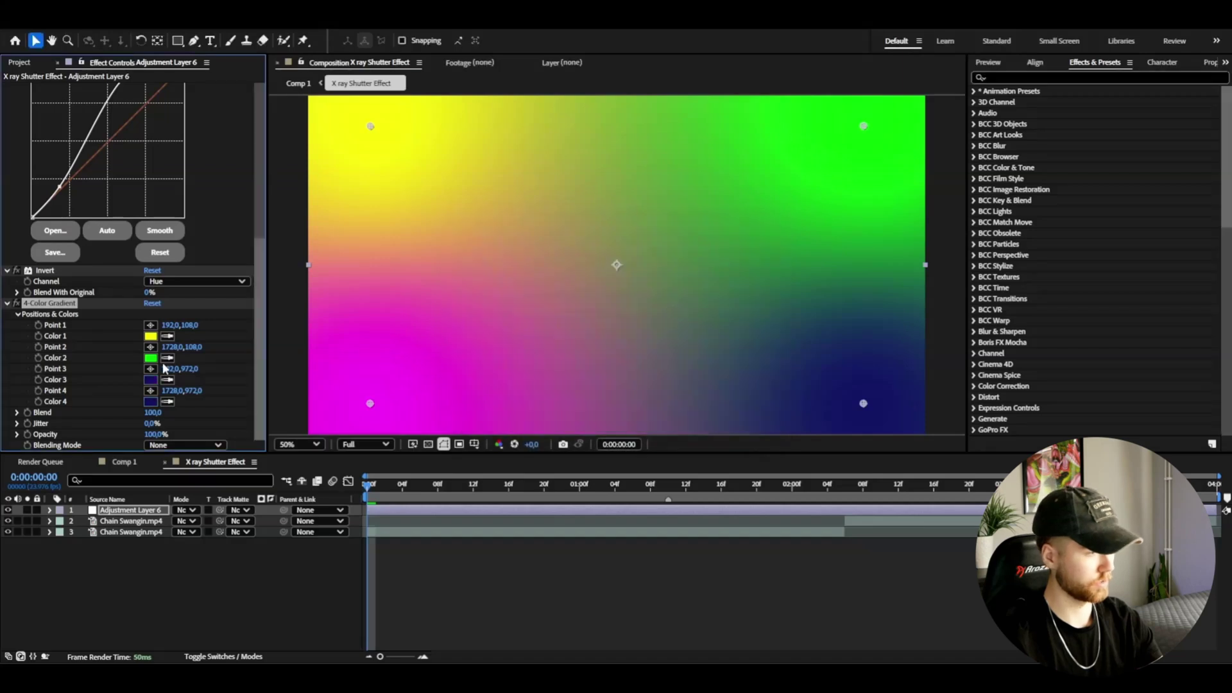
{"action": "left_click", "coordinate": [167, 358]}
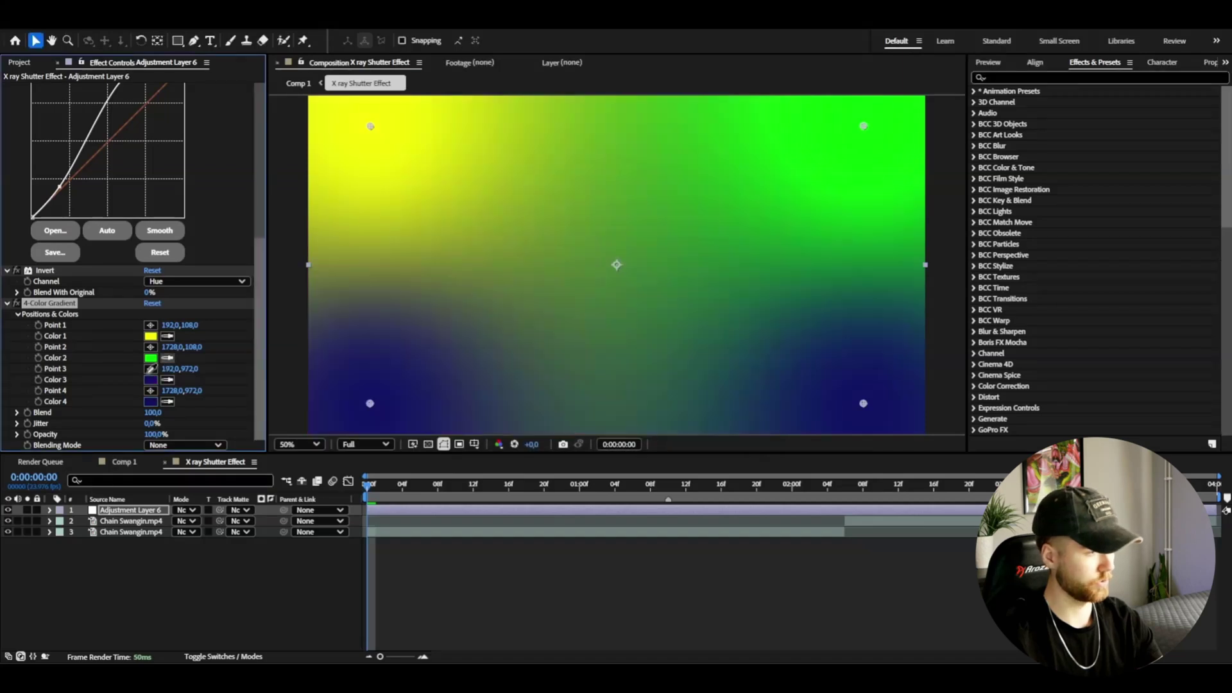
{"action": "left_click", "coordinate": [150, 379]}
{"action": "left_click", "coordinate": [167, 336]}
{"action": "left_click", "coordinate": [151, 357]}
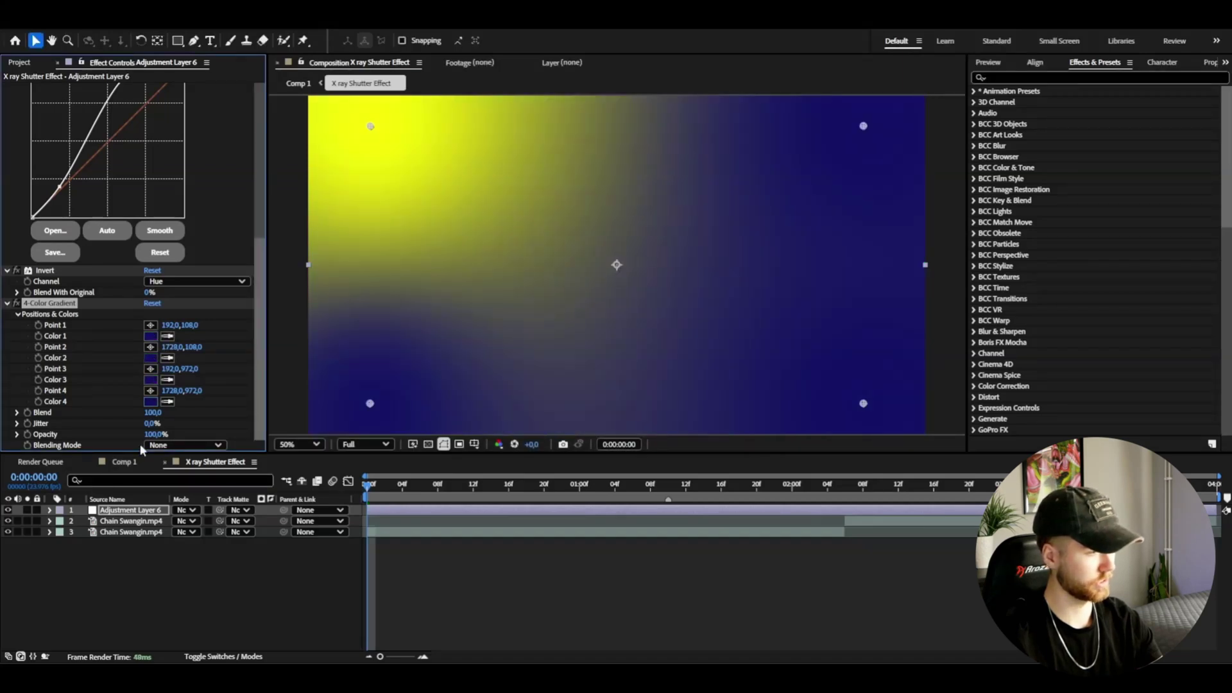
- Set the 4-Color Gradient's blending mode to Hue and preview the tinted footage
{"action": "left_click", "coordinate": [152, 445]}
{"action": "left_click", "coordinate": [175, 389]}
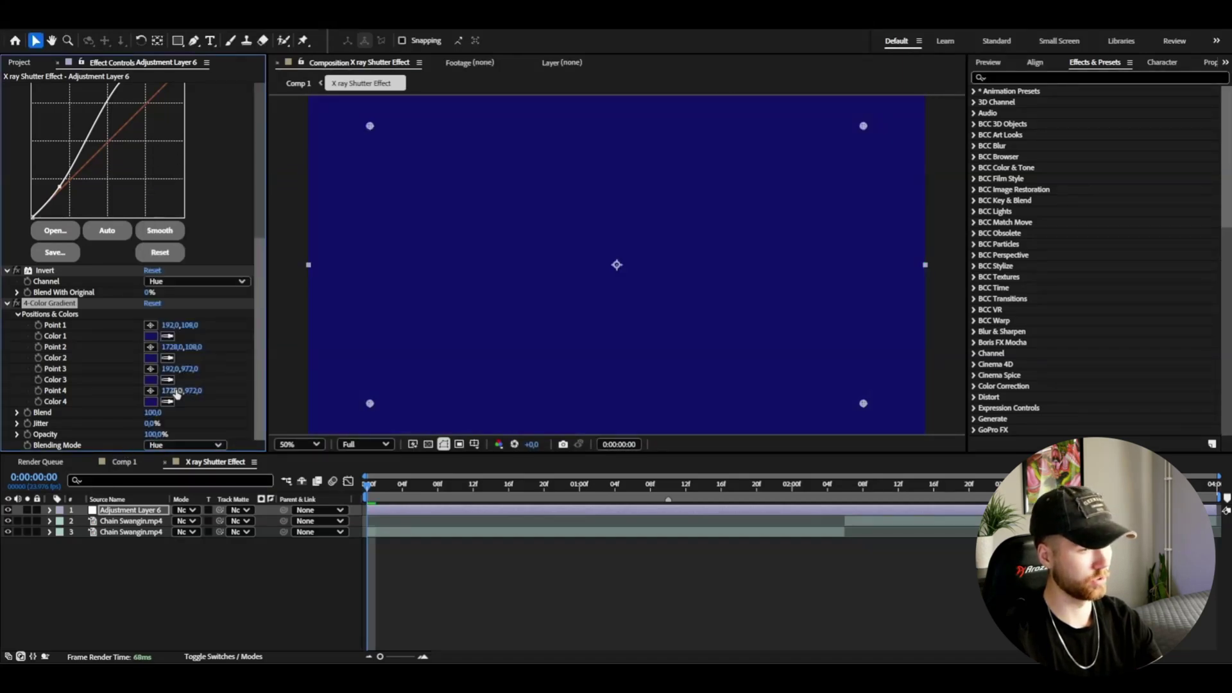
{"action": "key", "text": "space"}
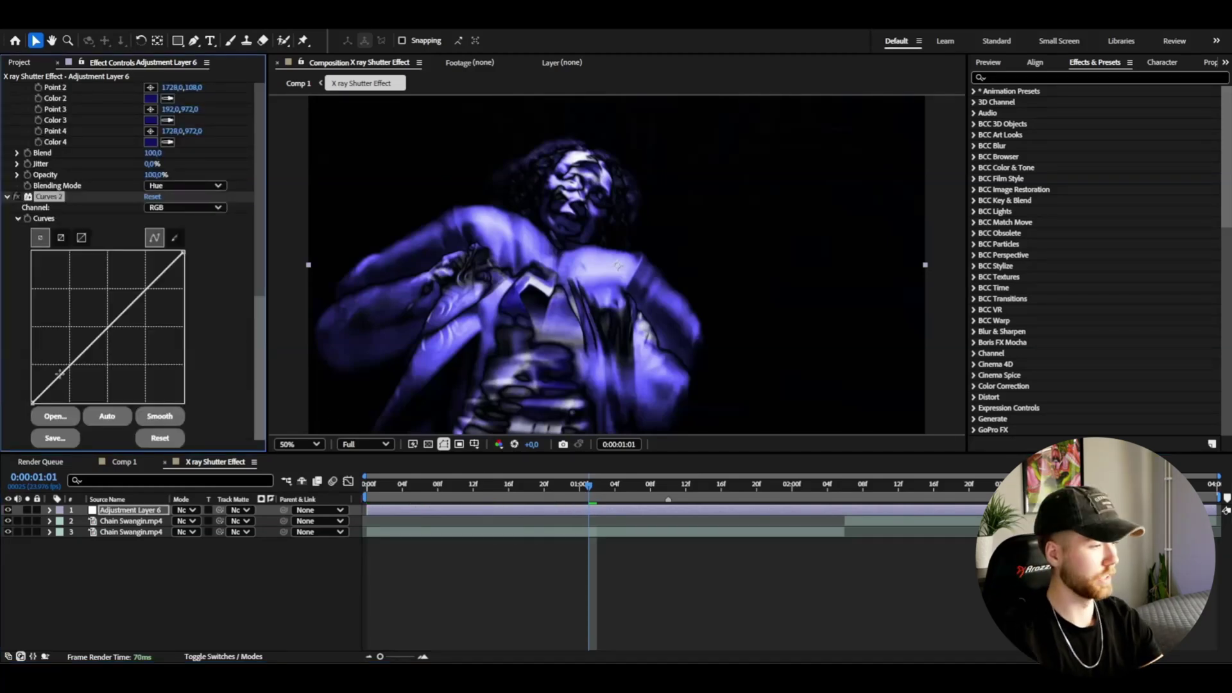
- Add a second Curves effect, lifting the RGB curve steeply in the shadows and pulling the highlights down to the diagonal
{"action": "left_click_drag", "start_coordinate": [64, 371], "coordinate": [56, 327]}
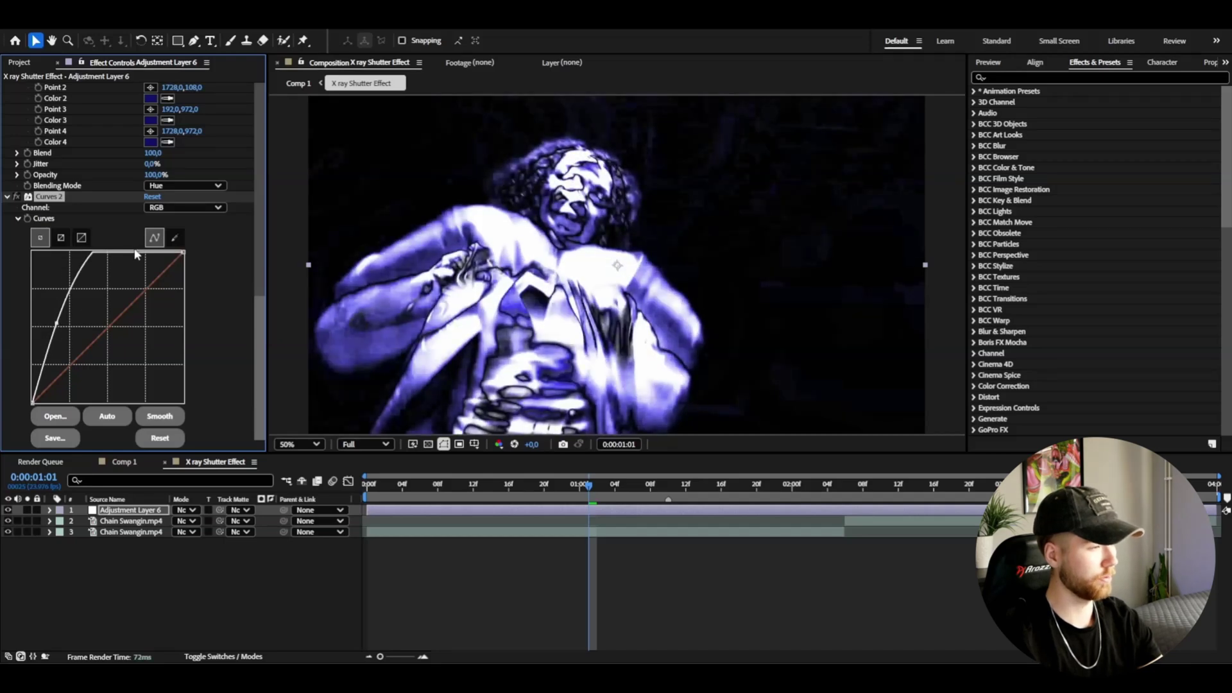
{"action": "left_click_drag", "start_coordinate": [135, 254], "coordinate": [139, 291]}
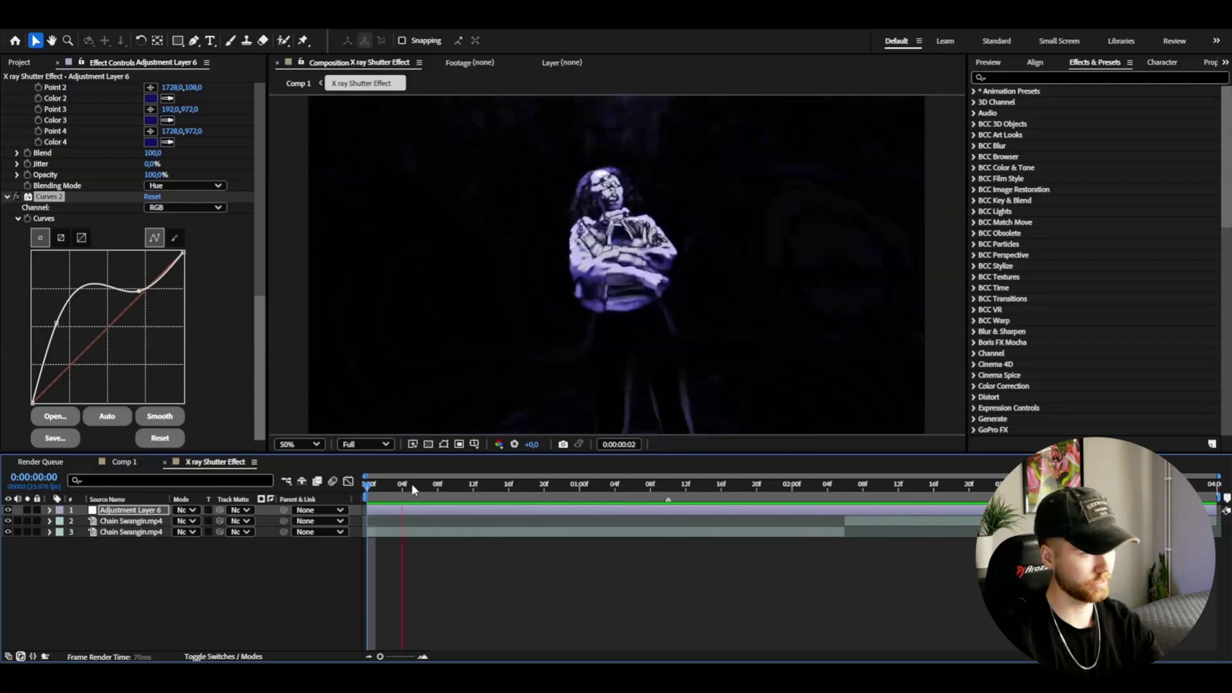
- Apply S_JpegDamage to the adjustment layer and set its Res Factor to 5
{"action": "key", "text": "ctrl+space"}
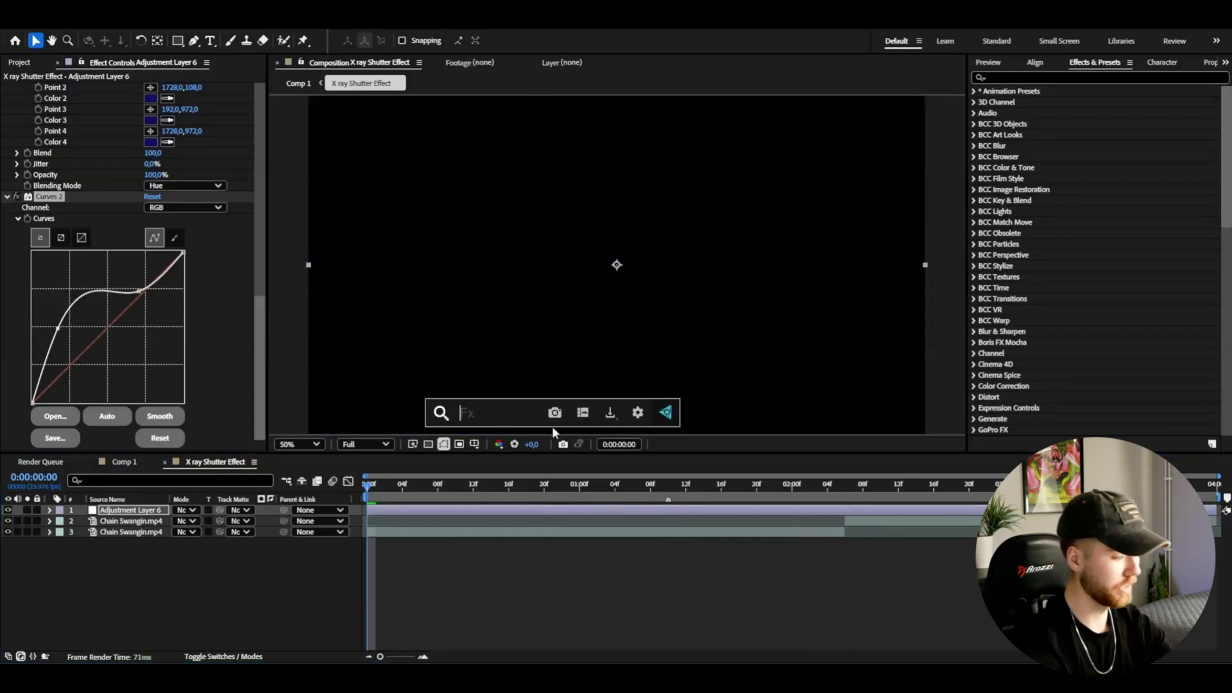
{"action": "type", "text": "jpe"}
{"action": "key", "text": "Return"}
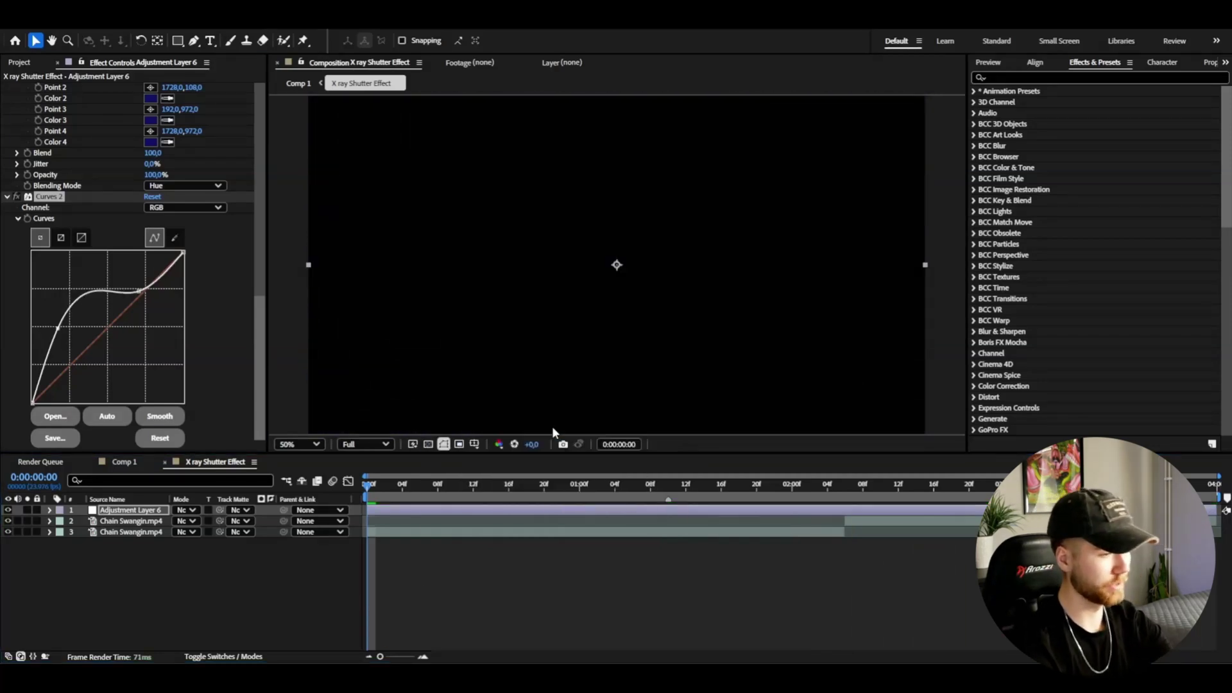
{"action": "key", "text": "space"}
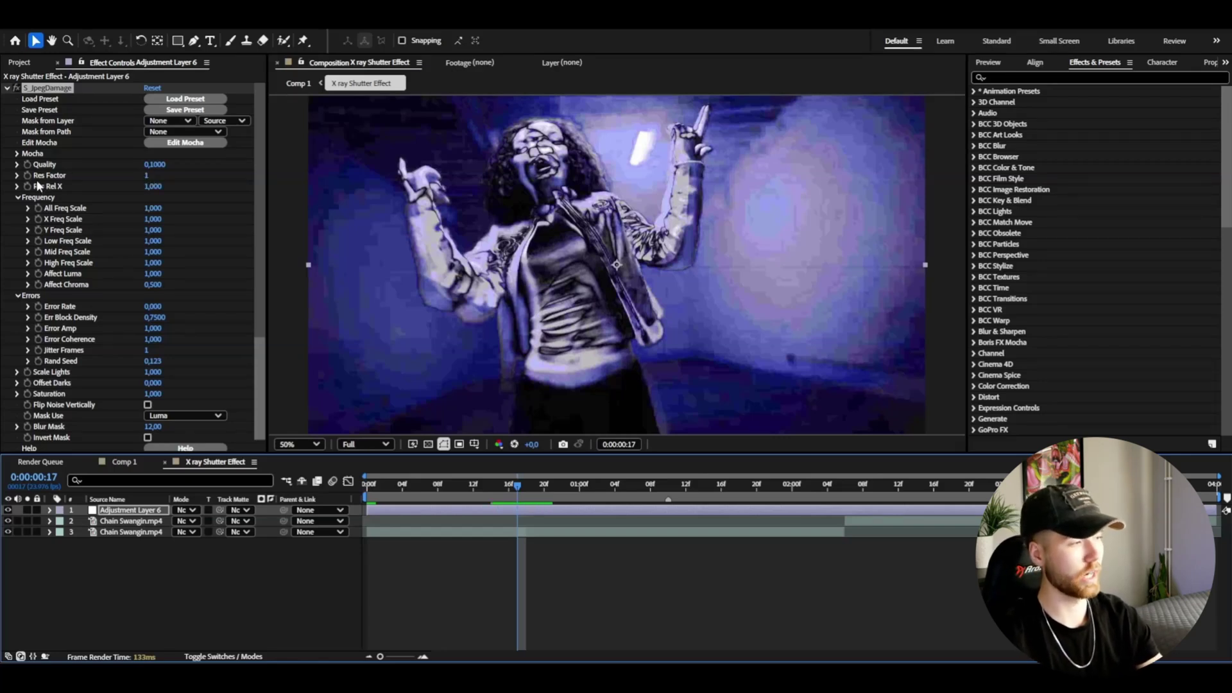
{"action": "left_click", "coordinate": [154, 175]}
{"action": "type", "text": "5"}
{"action": "key", "text": "Return"}
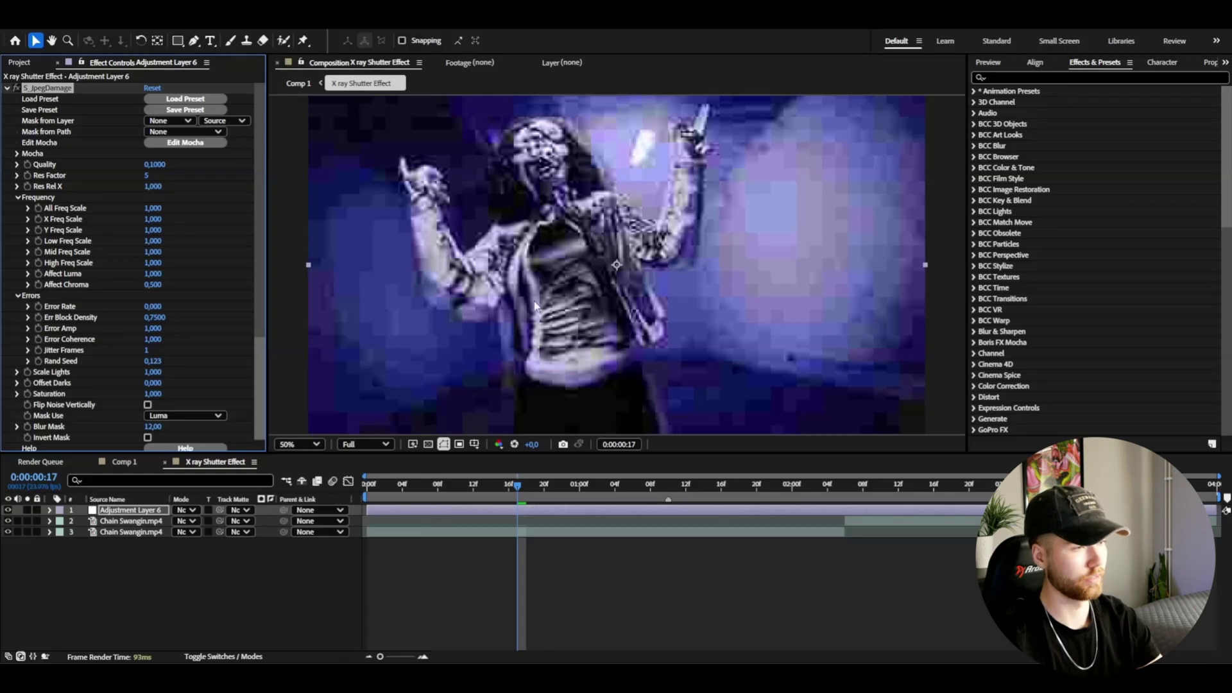
- Add a Noise effect to the adjustment layer with the amount of noise set to 15%
{"action": "left_click", "coordinate": [411, 511]}
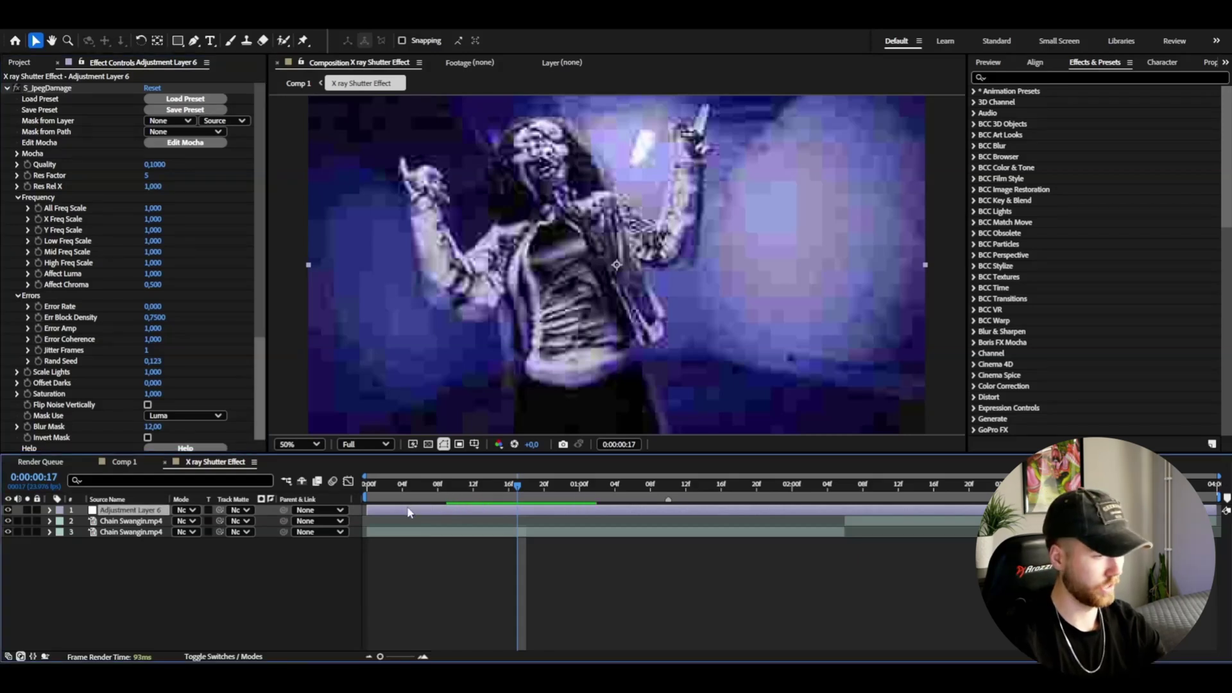
{"action": "key", "text": "ctrl+space"}
{"action": "type", "text": "n"}
{"action": "type", "text": "oise"}
{"action": "key", "text": "Return"}
{"action": "left_click", "coordinate": [156, 424]}
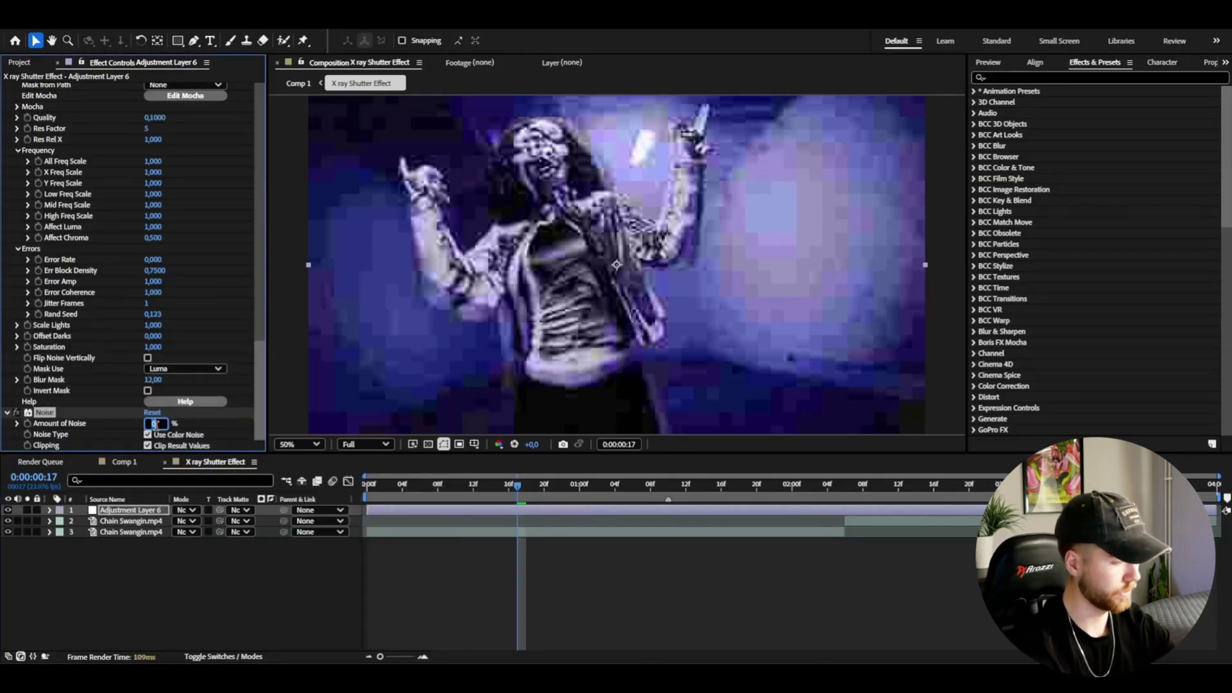
- Add the Mosaic effect with 750 horizontal and 750 vertical blocks
{"action": "key", "text": "ctrl+space"}
{"action": "type", "text": "mos"}
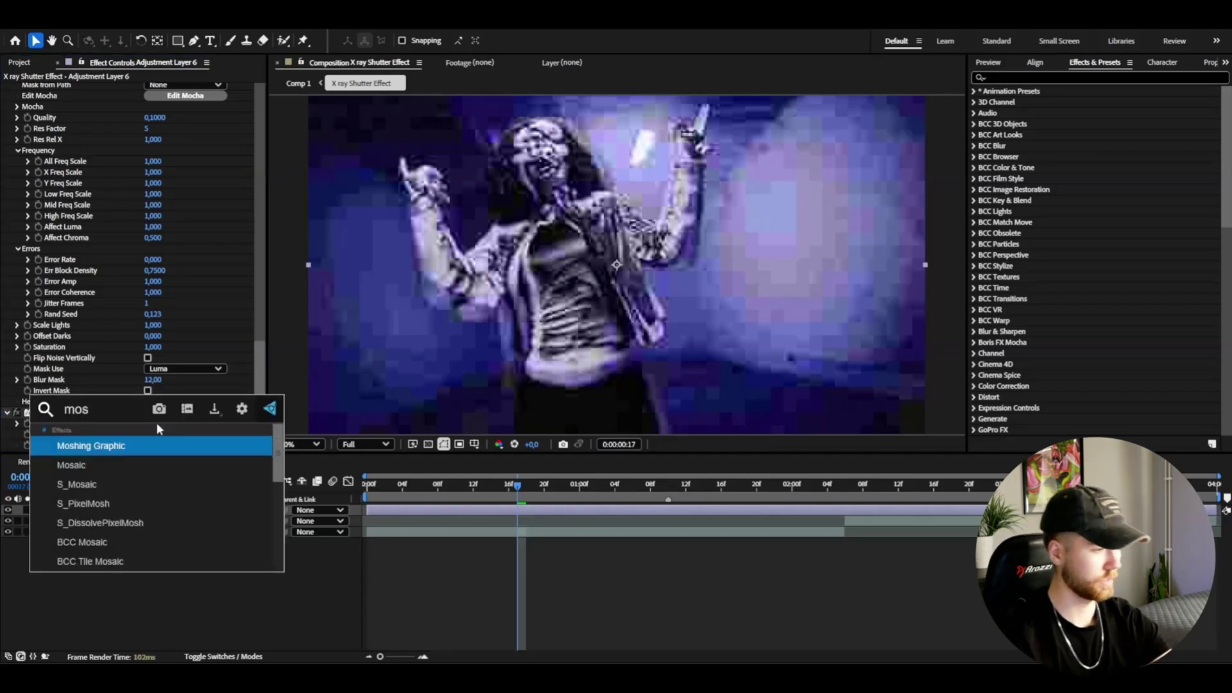
{"action": "key", "text": "Down"}
{"action": "key", "text": "Return"}
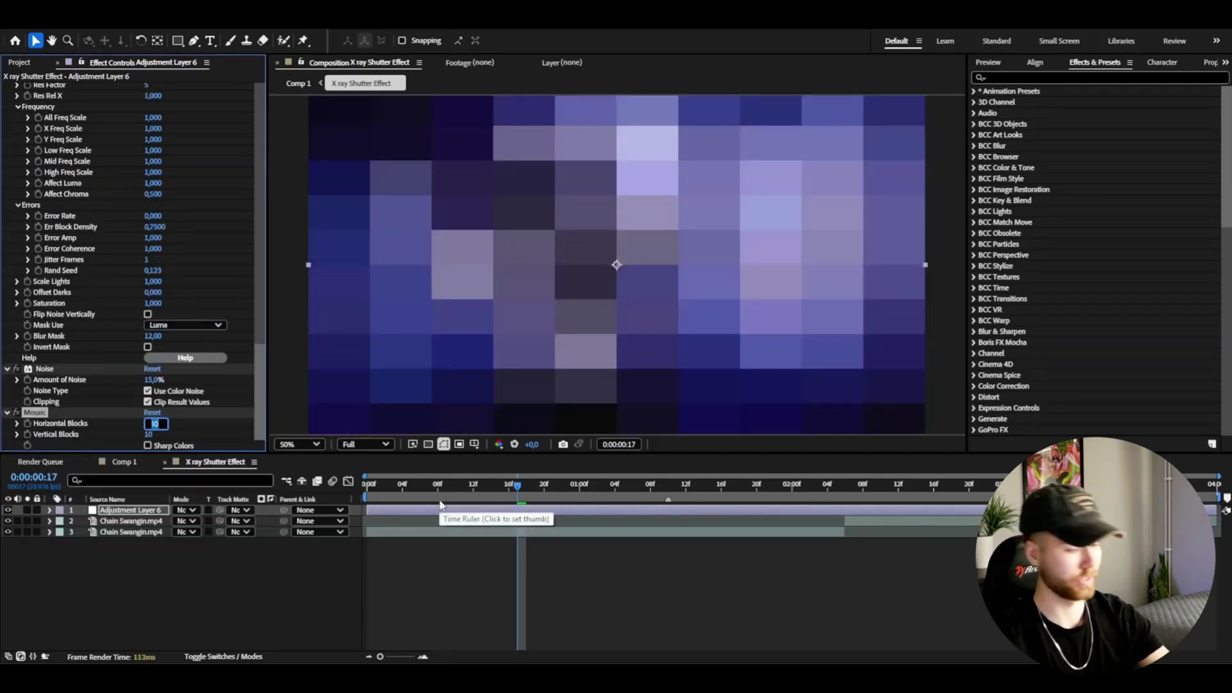
- Add an Unsharp Mask effect with an amount of 200 and a radius of 3
{"action": "key", "text": "ctrl+space"}
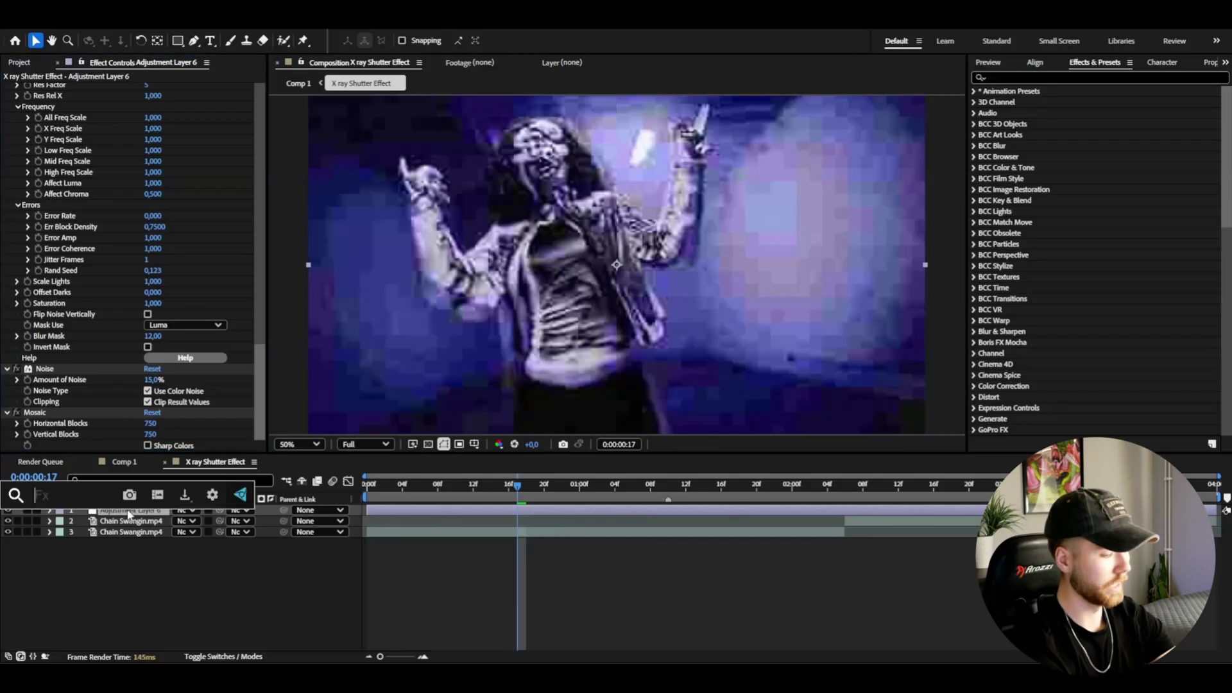
{"action": "type", "text": "unsh"}
{"action": "key", "text": "Return"}
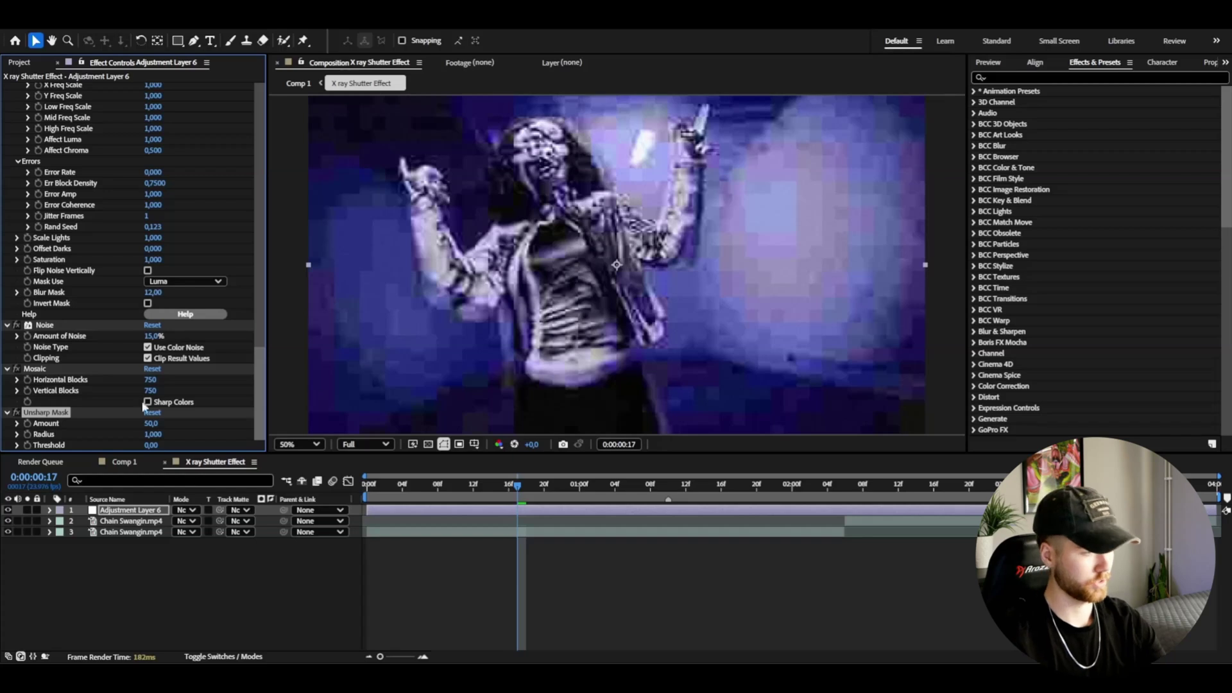
{"action": "left_click", "coordinate": [154, 424]}
{"action": "type", "text": "20"}
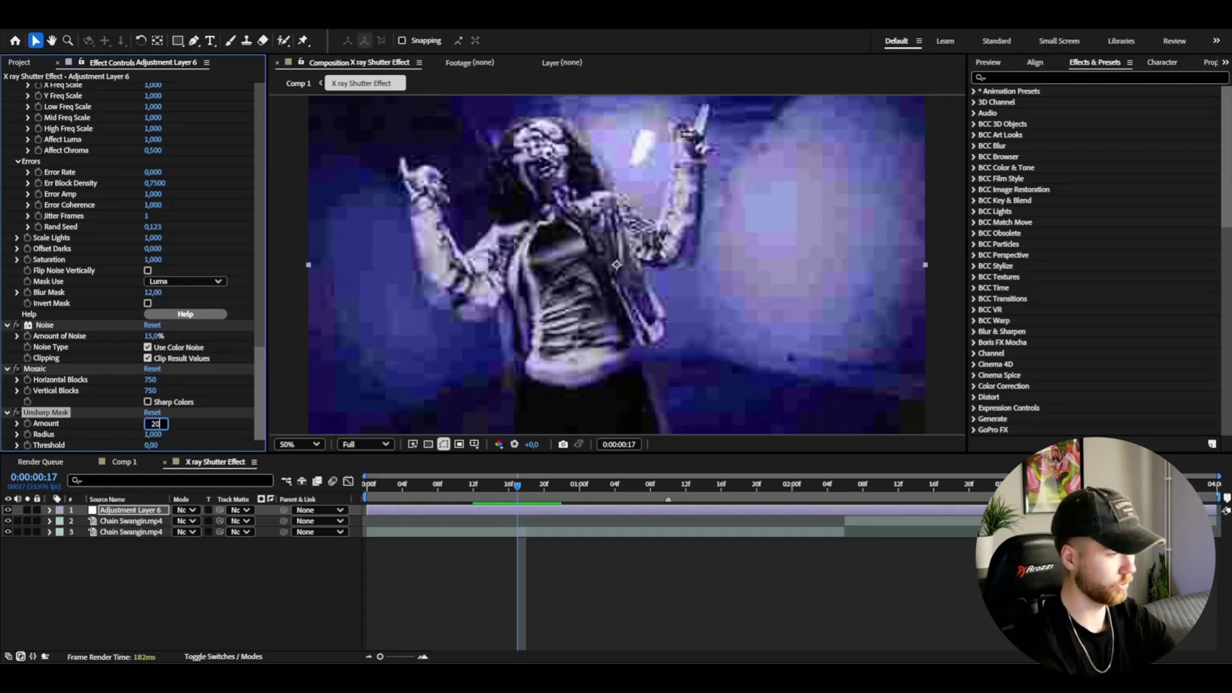
{"action": "type", "text": "0"}
{"action": "key", "text": "Return"}
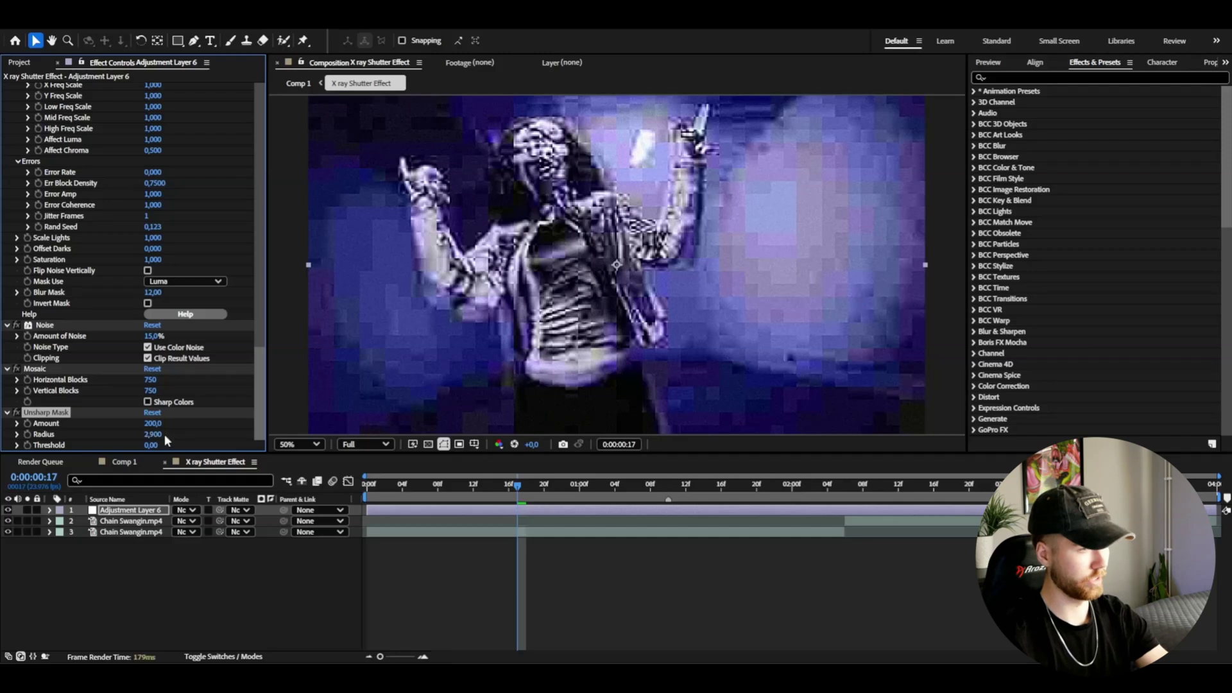
- Add a Glow effect to the adjustment layer and set its Glow Intensity to 0.2
{"action": "key", "text": "ctrl+space"}
{"action": "type", "text": "glow"}
{"action": "key", "text": "Return"}
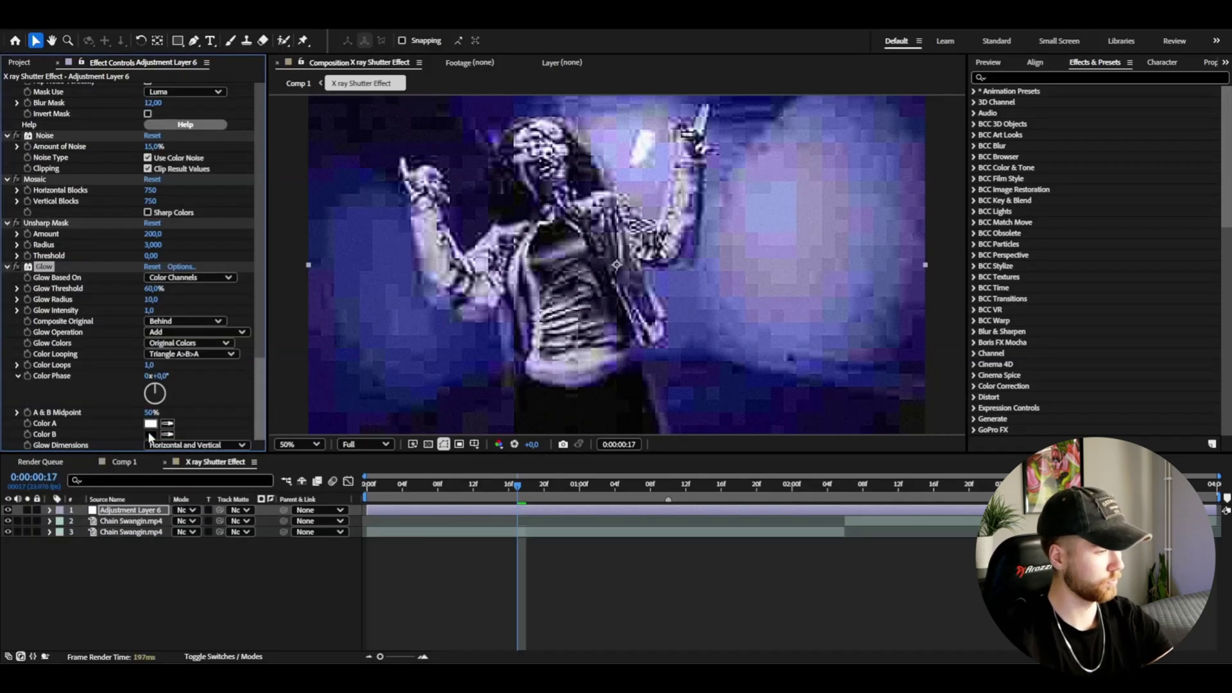
{"action": "left_click", "coordinate": [151, 310]}
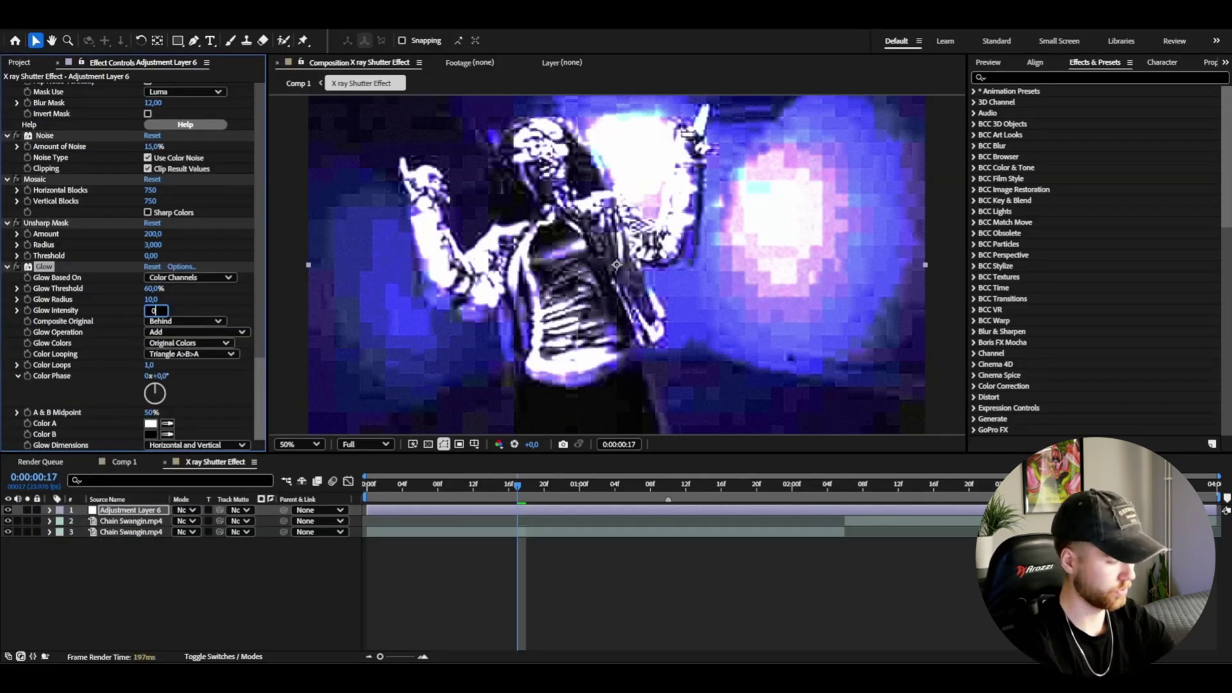
{"action": "type", "text": "0,2"}
{"action": "key", "text": "Return"}
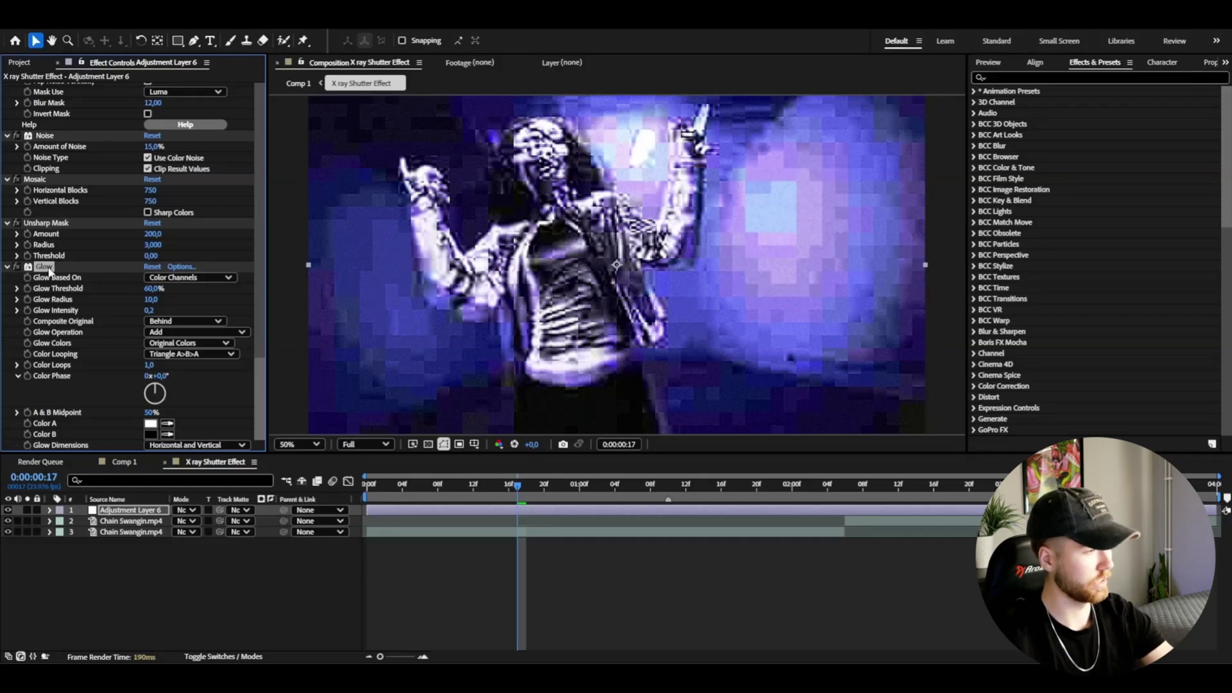
- Duplicate the Glow effect on the adjustment layer and set the copy's Glow Radius to 250 and Glow Intensity to 0.4
{"action": "key", "text": "ctrl+d"}
{"action": "left_click", "coordinate": [151, 299]}
{"action": "type", "text": "250"}
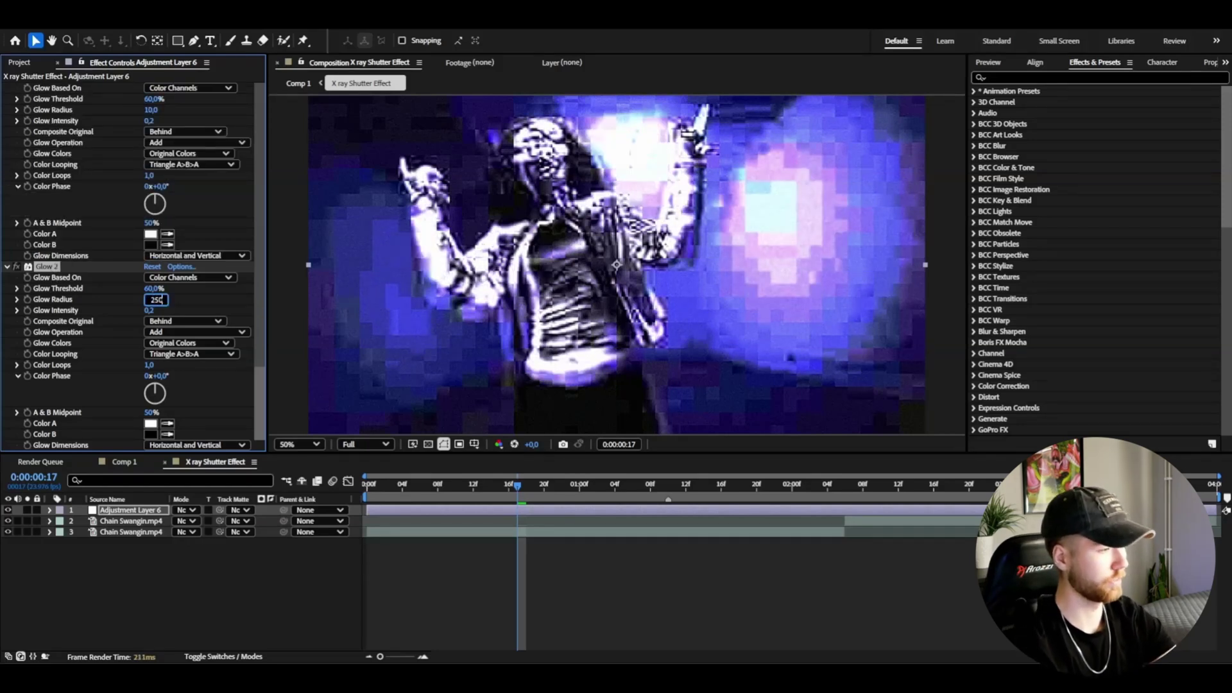
{"action": "key", "text": "Tab"}
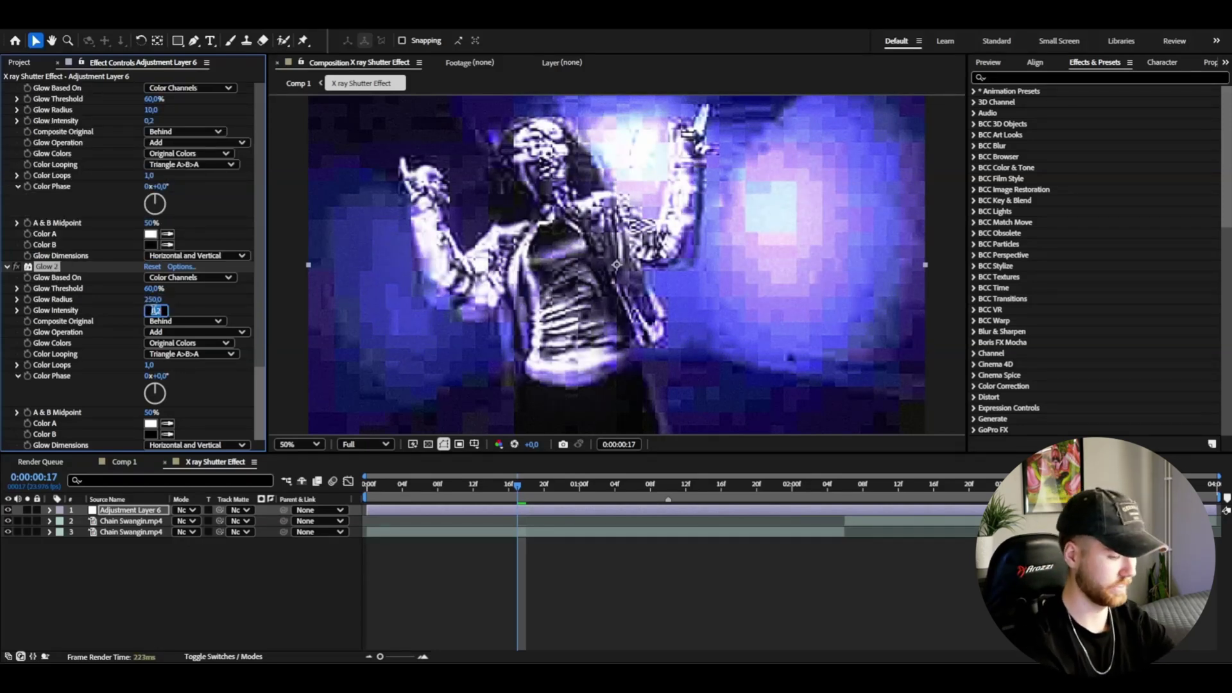
{"action": "key", "text": "Return"}
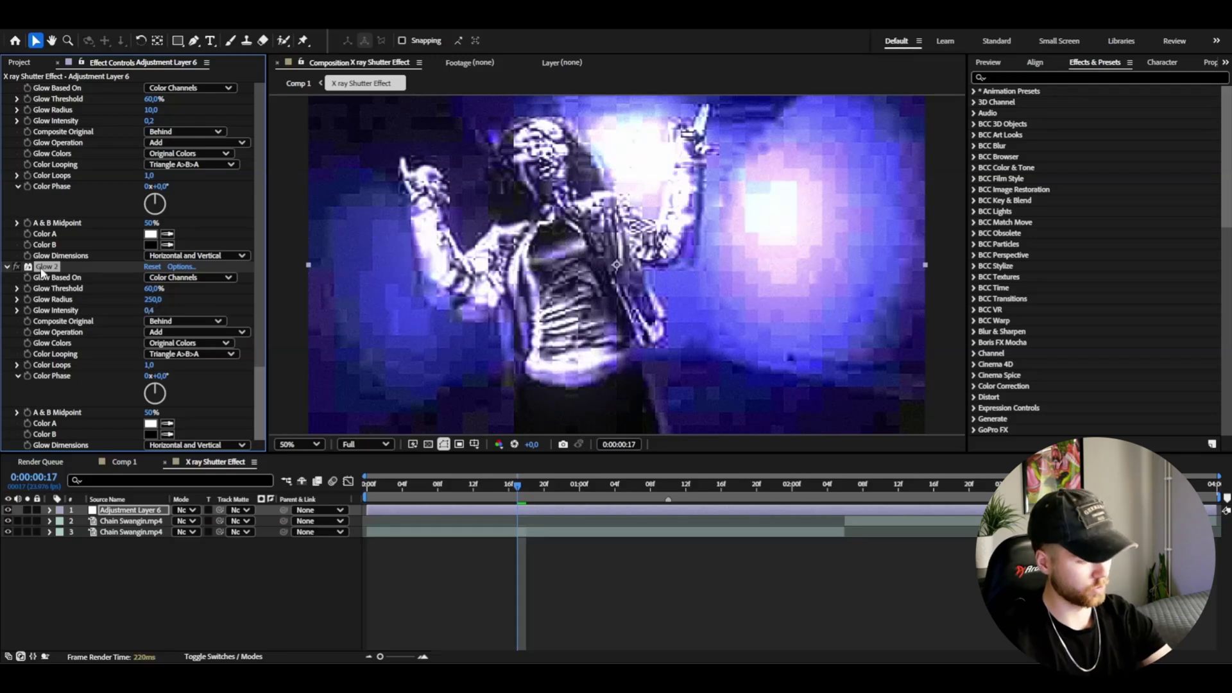
- Duplicate the second Glow, set the copy's Glow Radius to 500 and Glow Intensity to 0.6, and preview from the start
{"action": "key", "text": "ctrl+d"}
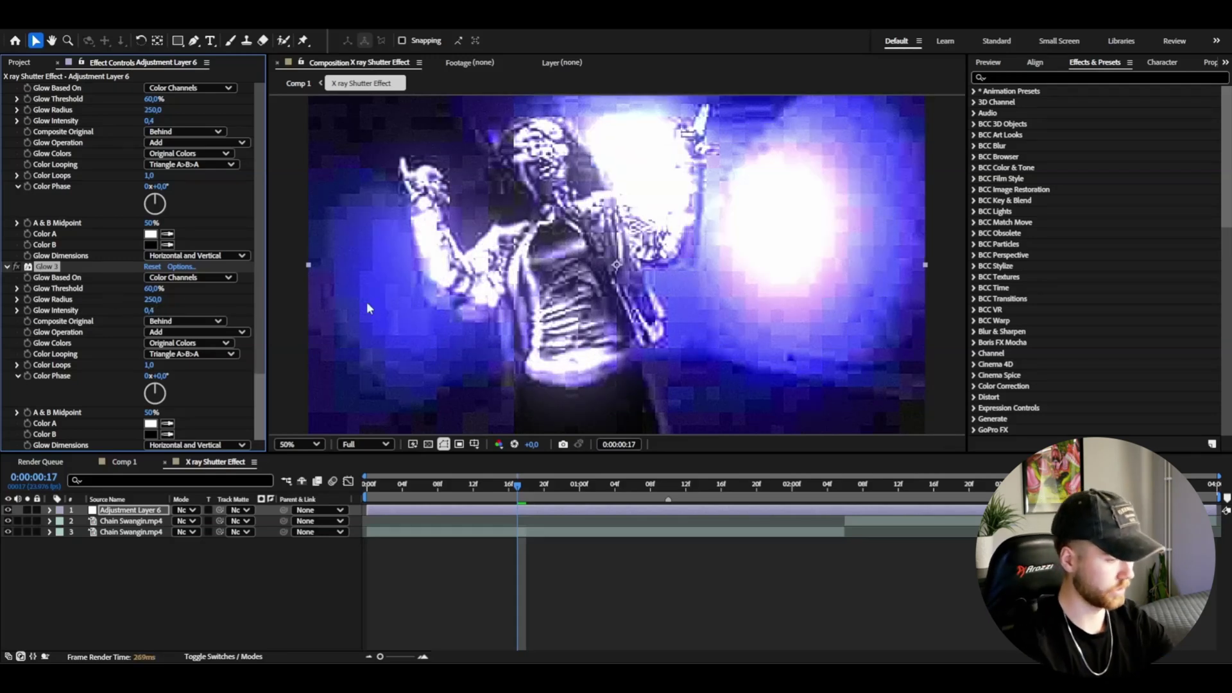
{"action": "left_click", "coordinate": [151, 299]}
{"action": "type", "text": "500"}
{"action": "key", "text": "Return"}
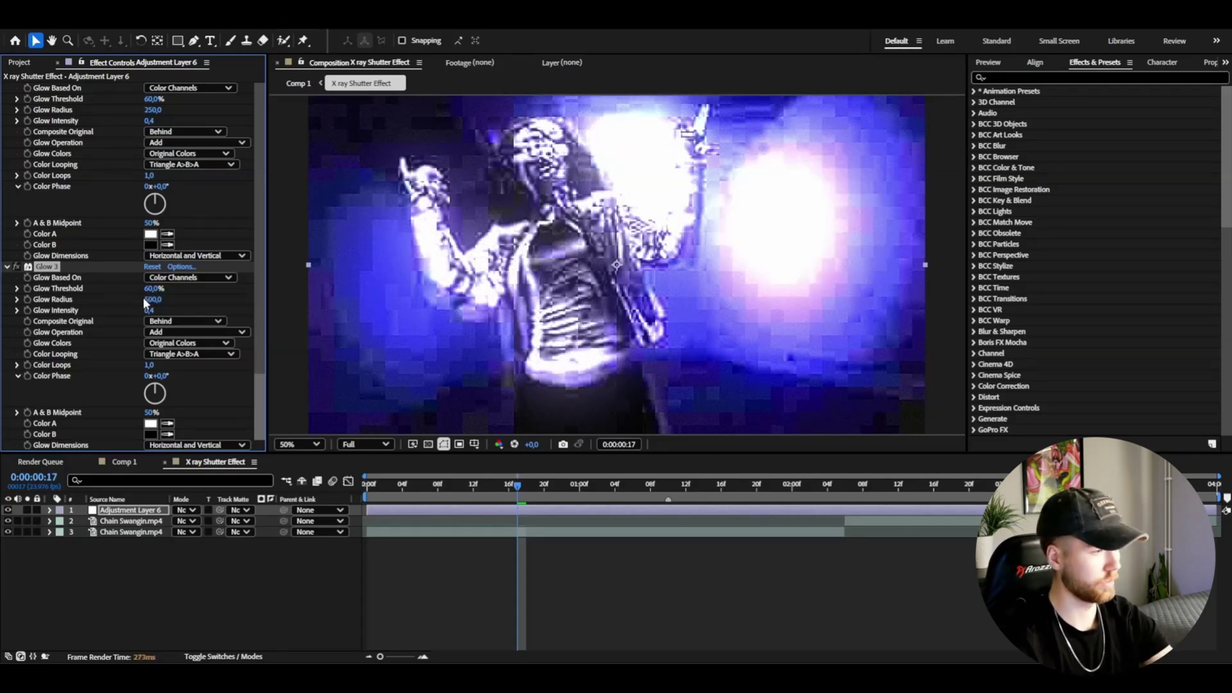
{"action": "type", "text": "0,6"}
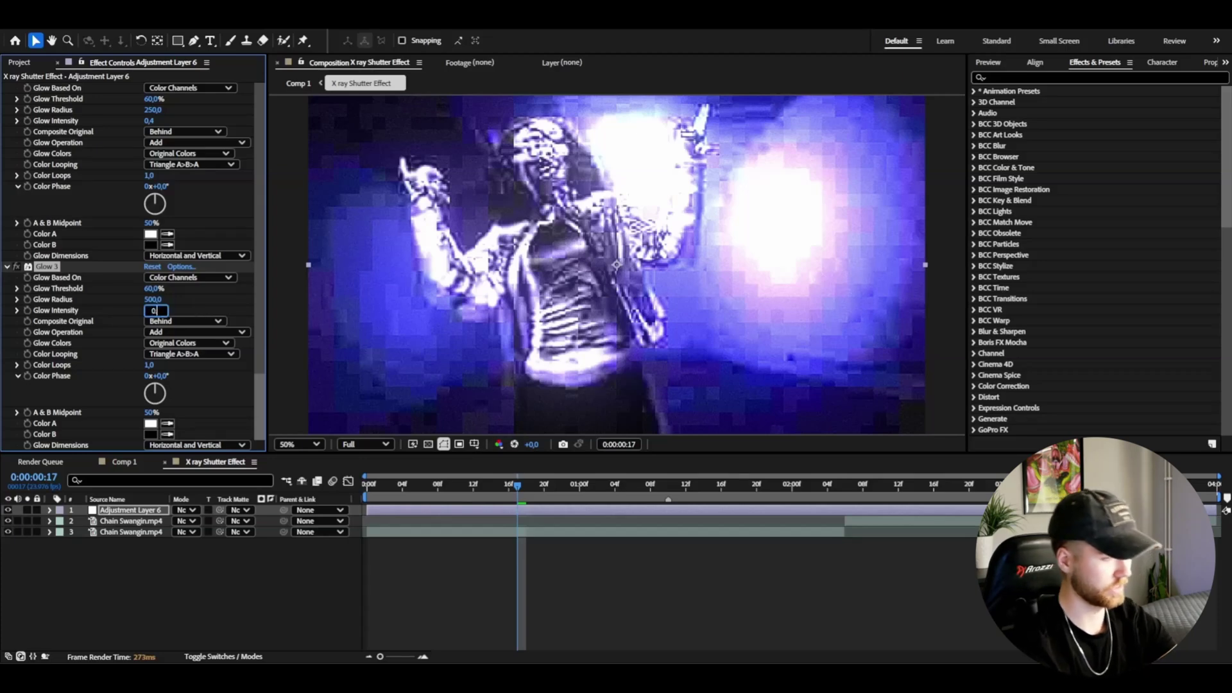
{"action": "key", "text": "Return"}
{"action": "left_click", "coordinate": [377, 483]}
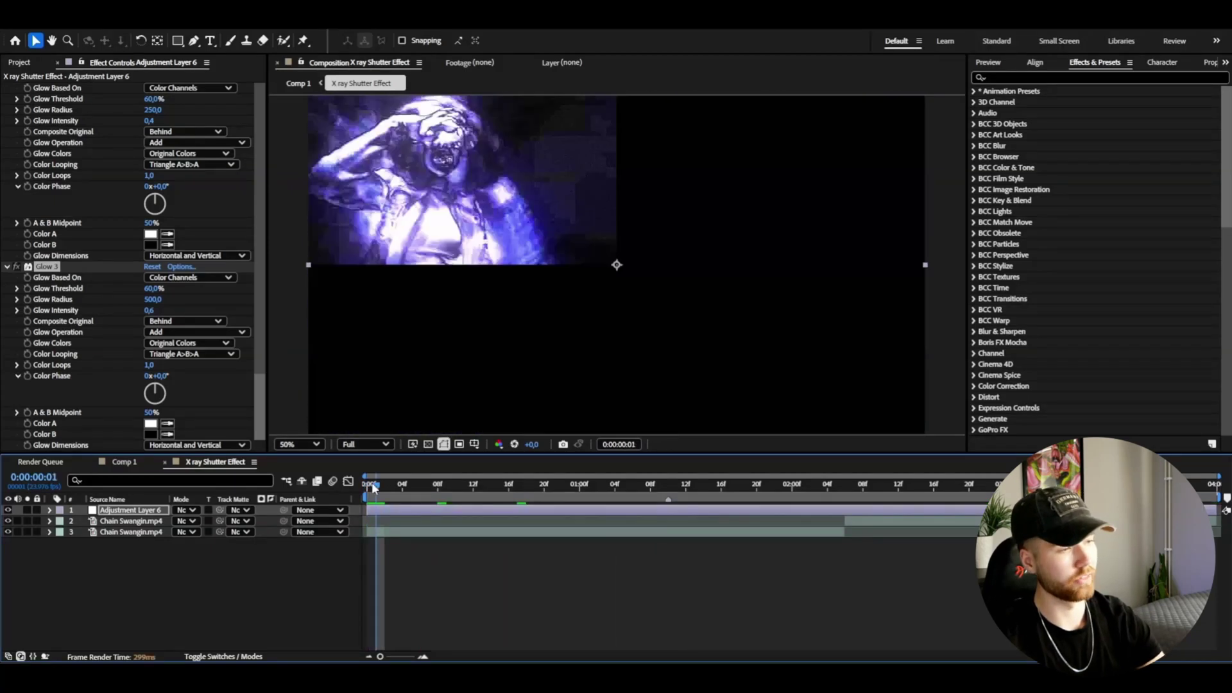
{"action": "key", "text": "space"}
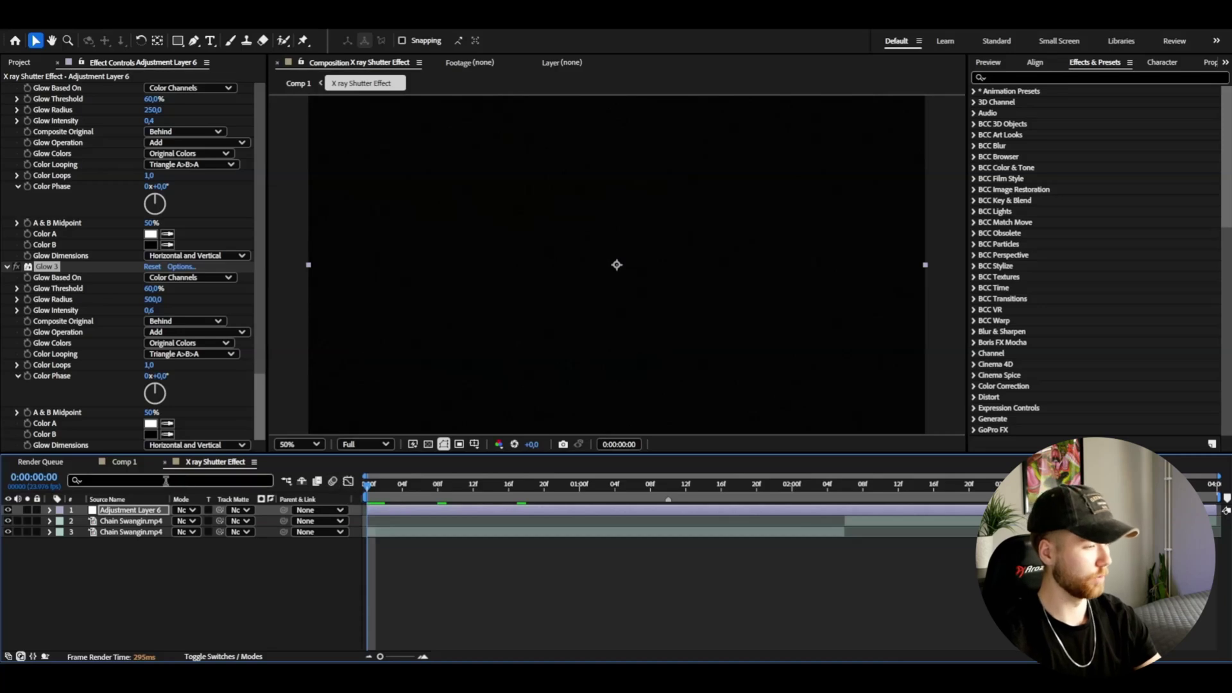
- Rename the adjustment layer to Shutter and play back the composition
{"action": "right_click", "coordinate": [131, 510]}
{"action": "left_click", "coordinate": [161, 499]}
{"action": "key", "text": "BackSpace"}
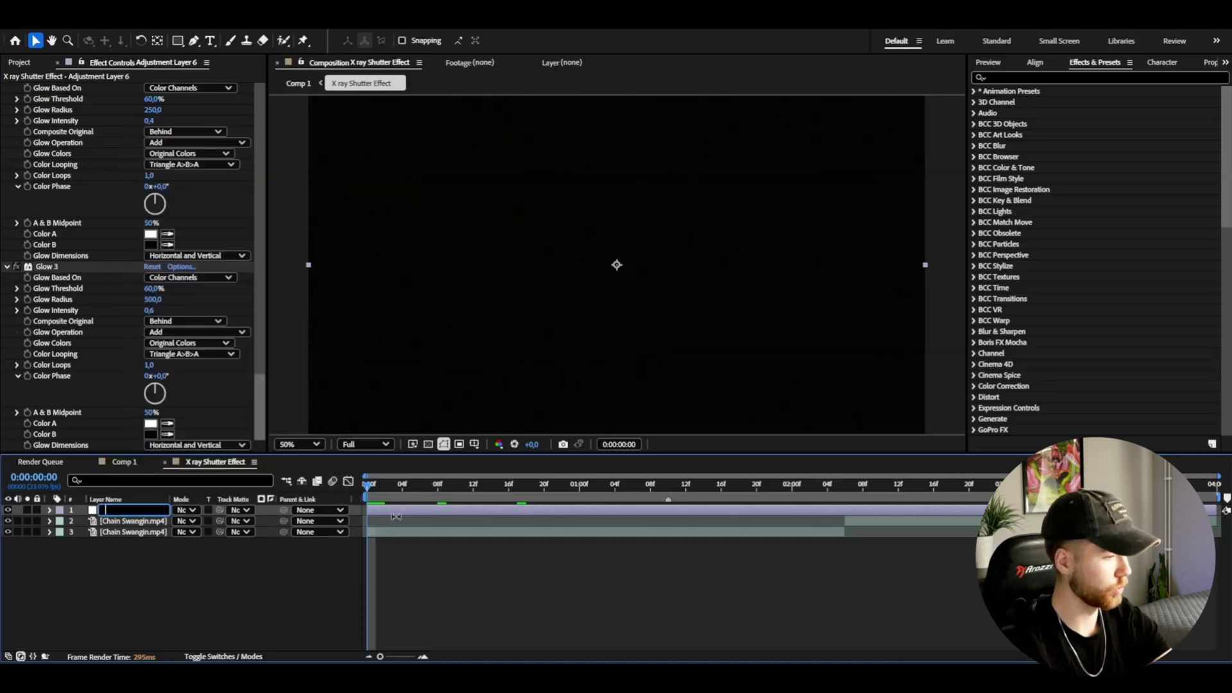
{"action": "type", "text": "Shutter"}
{"action": "key", "text": "Return"}
{"action": "key", "text": "space"}
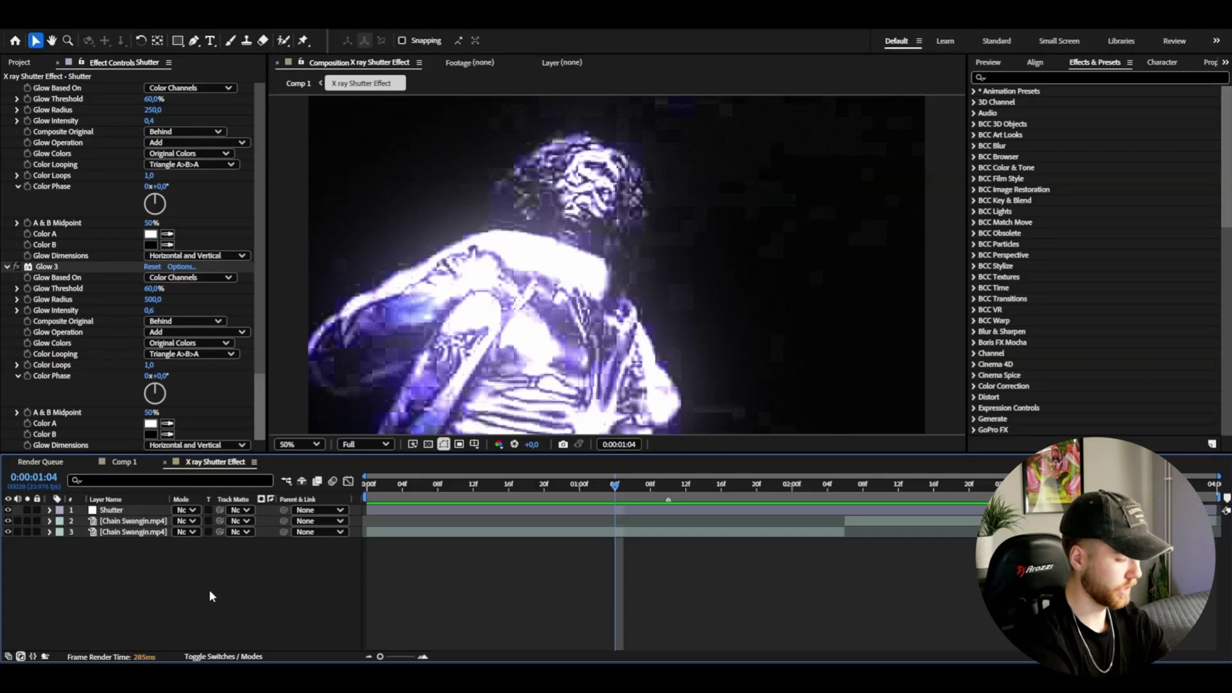
- Create a new adjustment layer on top and apply the Dark Pixel Grunge preset from the BONUS folder of the user's GRUNGE PRESETS
{"action": "key", "text": "ctrl+alt+y"}
{"action": "left_click", "coordinate": [975, 91]}
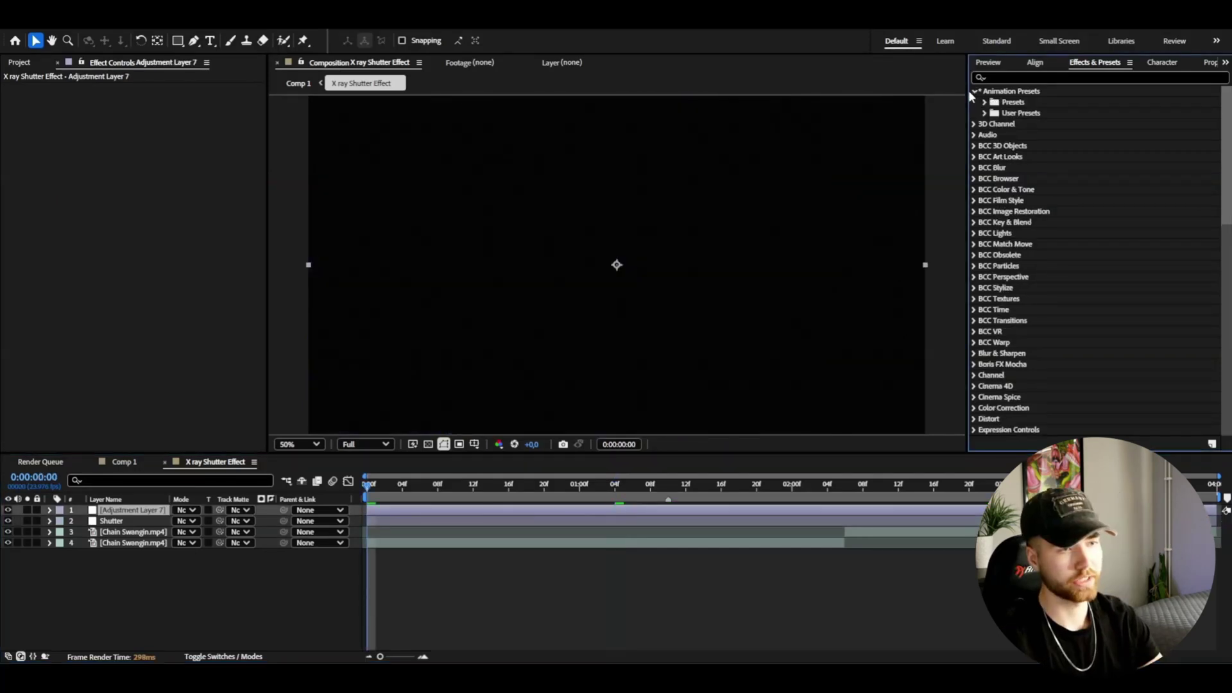
{"action": "left_click", "coordinate": [985, 113]}
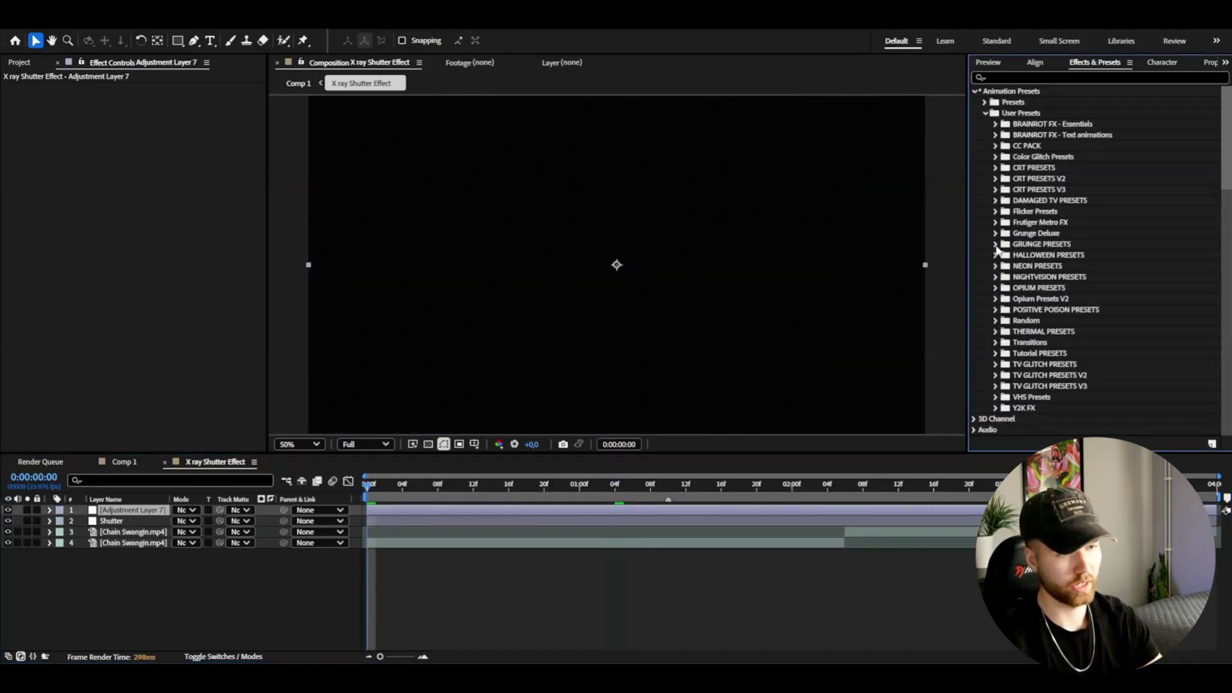
{"action": "left_click", "coordinate": [995, 245]}
{"action": "scroll", "coordinate": [1007, 231], "scroll_direction": "down", "scroll_amount": 4}
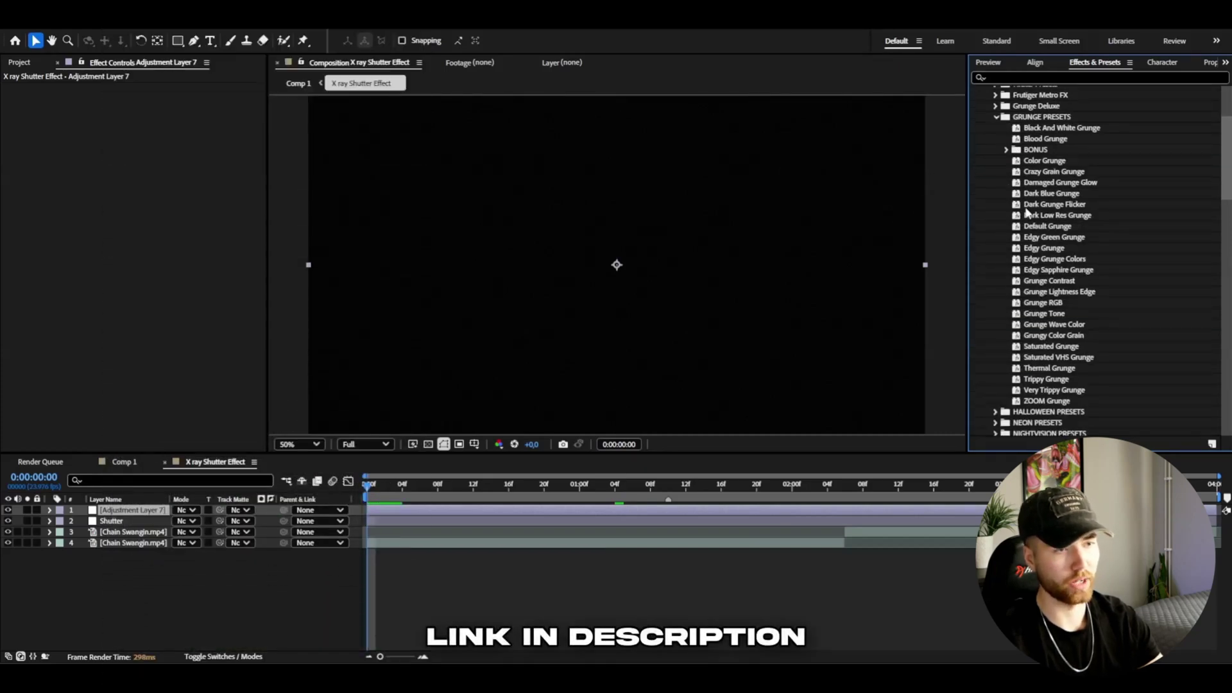
{"action": "left_click", "coordinate": [1006, 150]}
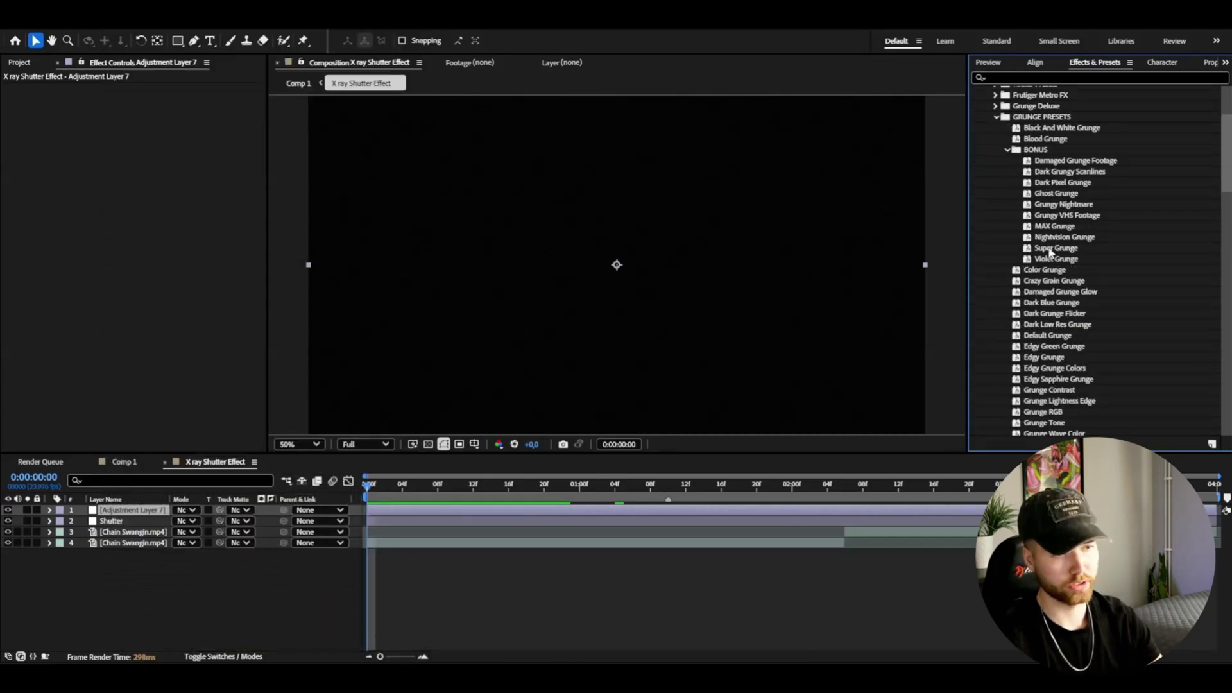
{"action": "scroll", "coordinate": [1060, 247], "scroll_direction": "down", "scroll_amount": 1}
{"action": "left_click_drag", "start_coordinate": [1062, 154], "coordinate": [1096, 158]}
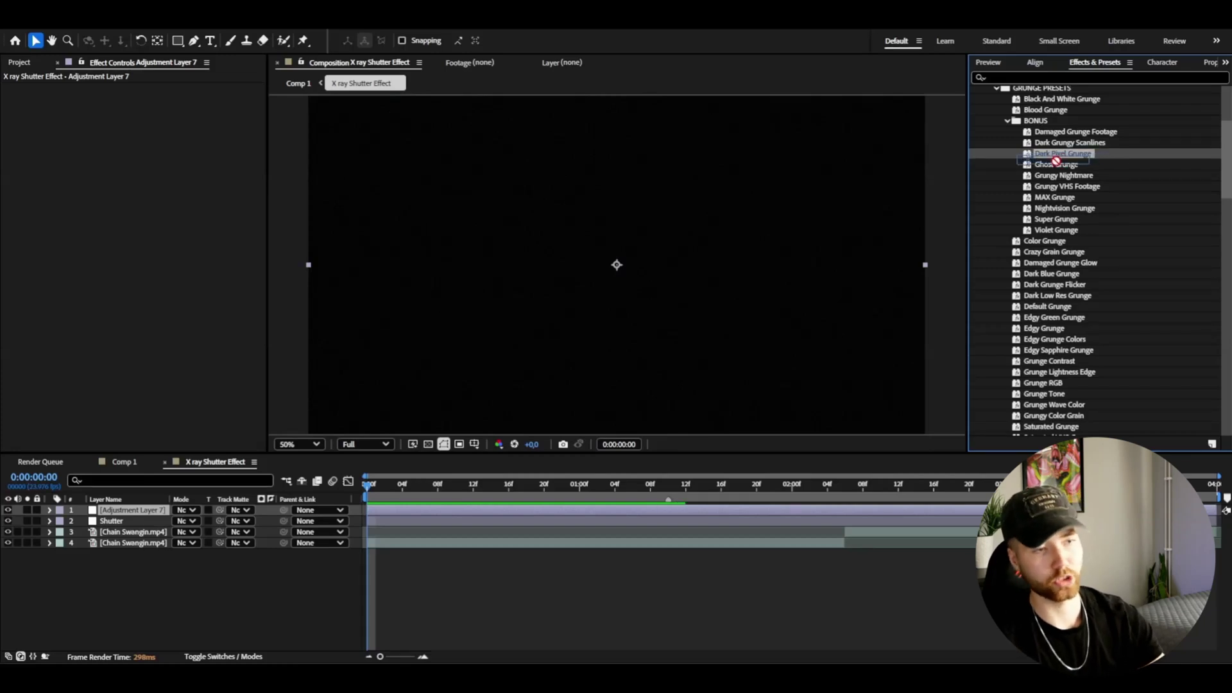
{"action": "left_click_drag", "start_coordinate": [742, 301], "coordinate": [131, 511]}
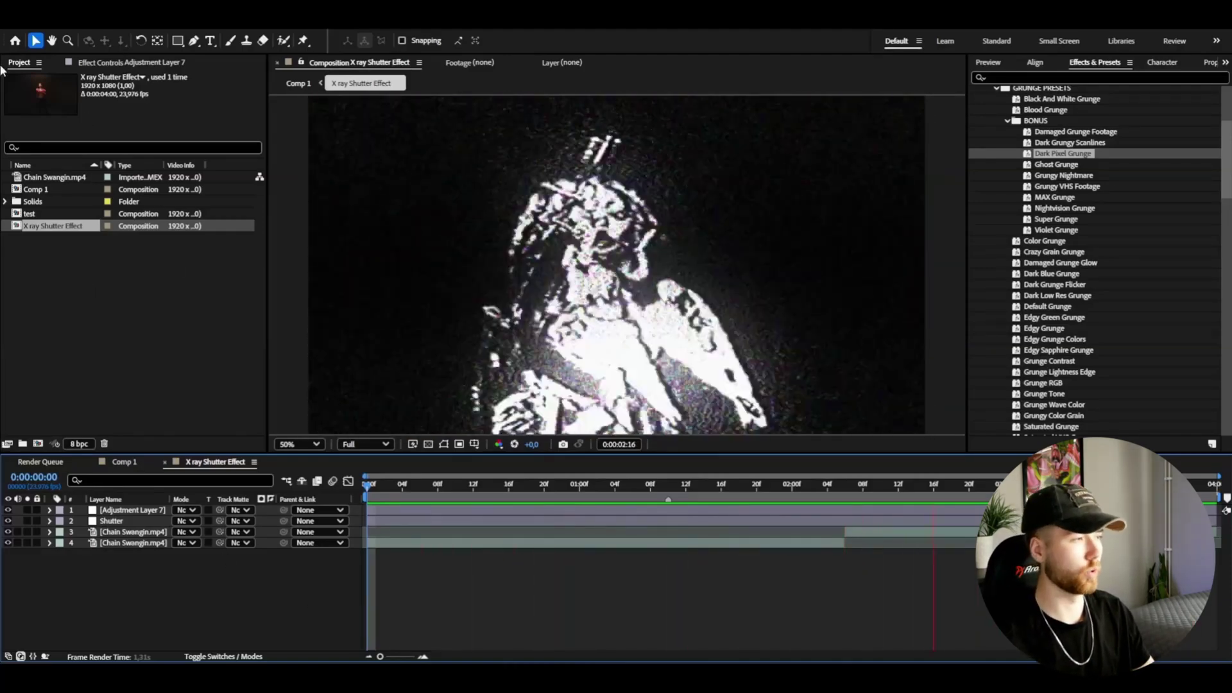
- Rename the new top adjustment layer to Dark Pixel Grunge
{"action": "right_click", "coordinate": [128, 510]}
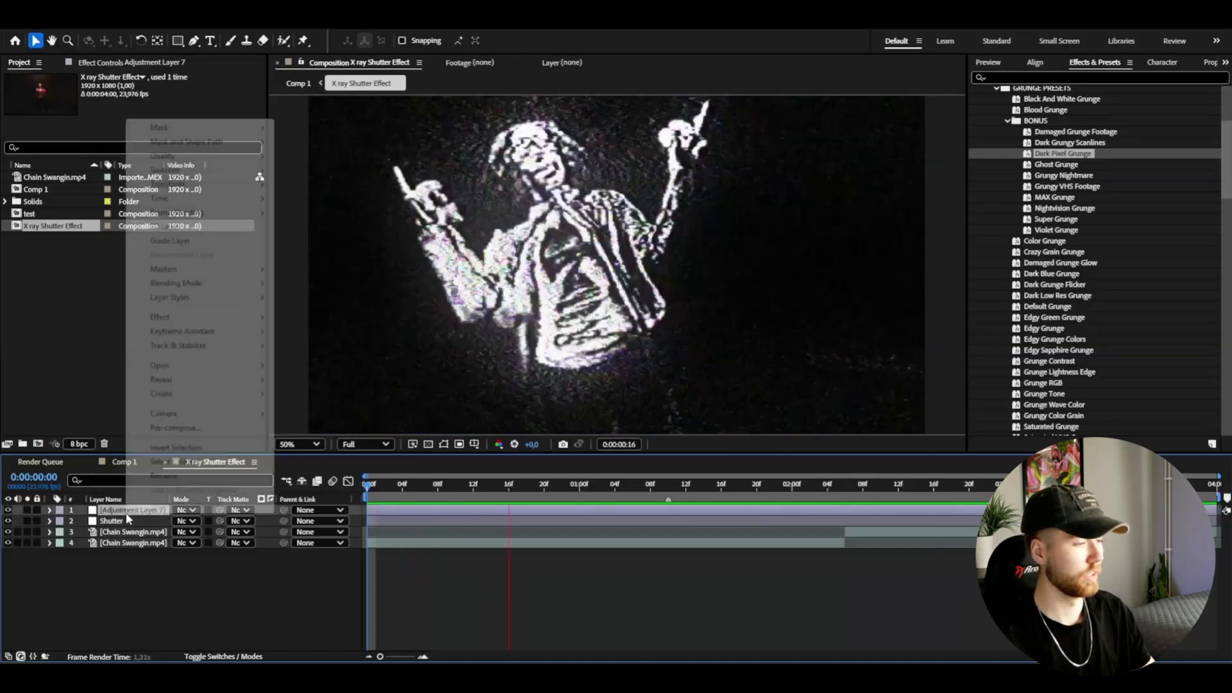
{"action": "left_click", "coordinate": [165, 477]}
{"action": "type", "text": "Dark Pixel Grunge"}
{"action": "key", "text": "Return"}
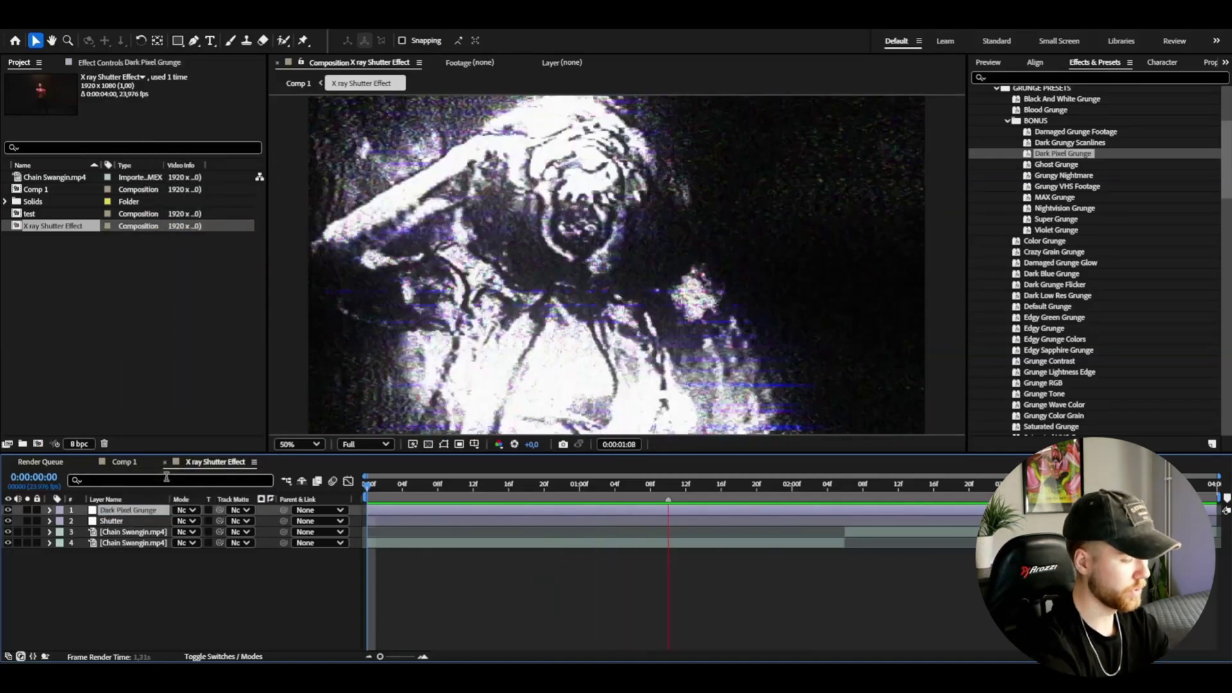
- Add another adjustment layer with a Posterize Time effect at a frame rate of 15 and preview the composition
{"action": "key", "text": "ctrl+alt+y"}
{"action": "key", "text": "ctrl+space"}
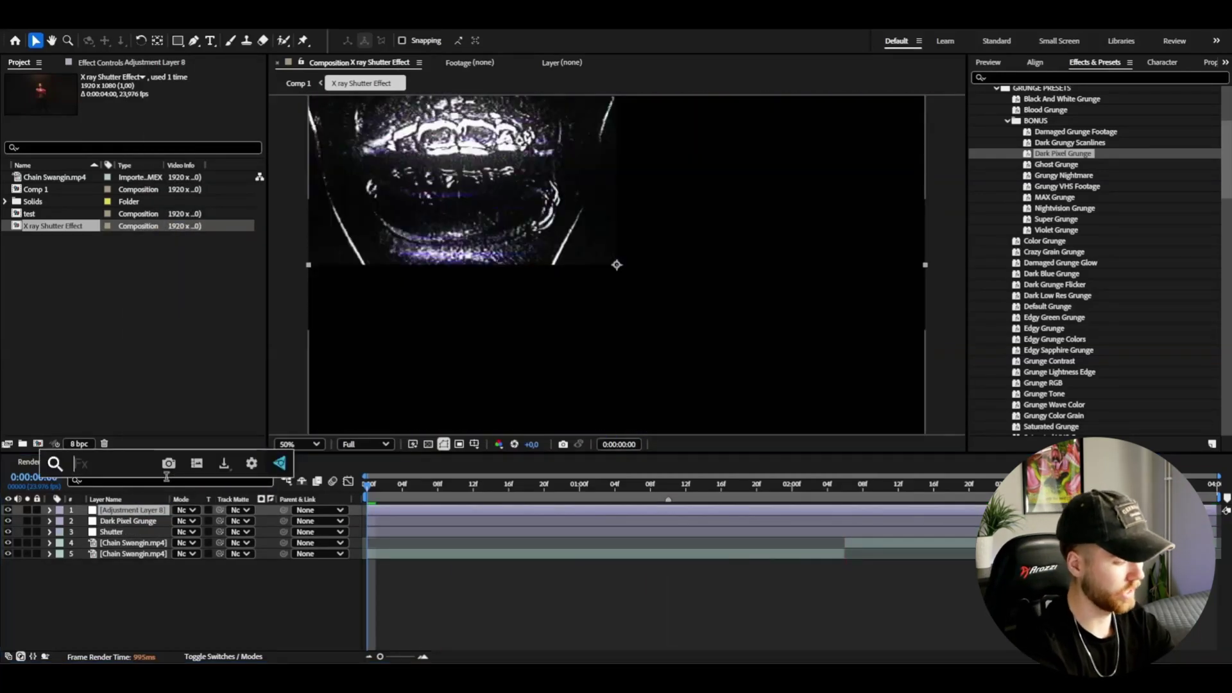
{"action": "type", "text": "pos"}
{"action": "left_click", "coordinate": [76, 523]}
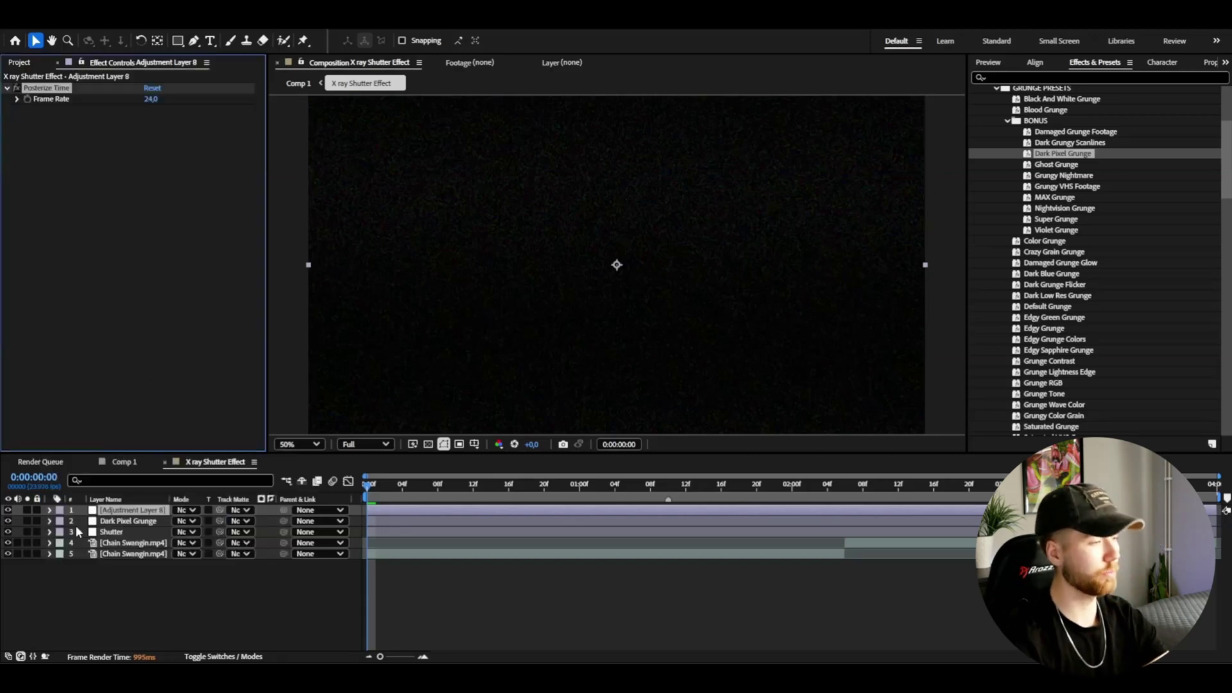
{"action": "type", "text": "15"}
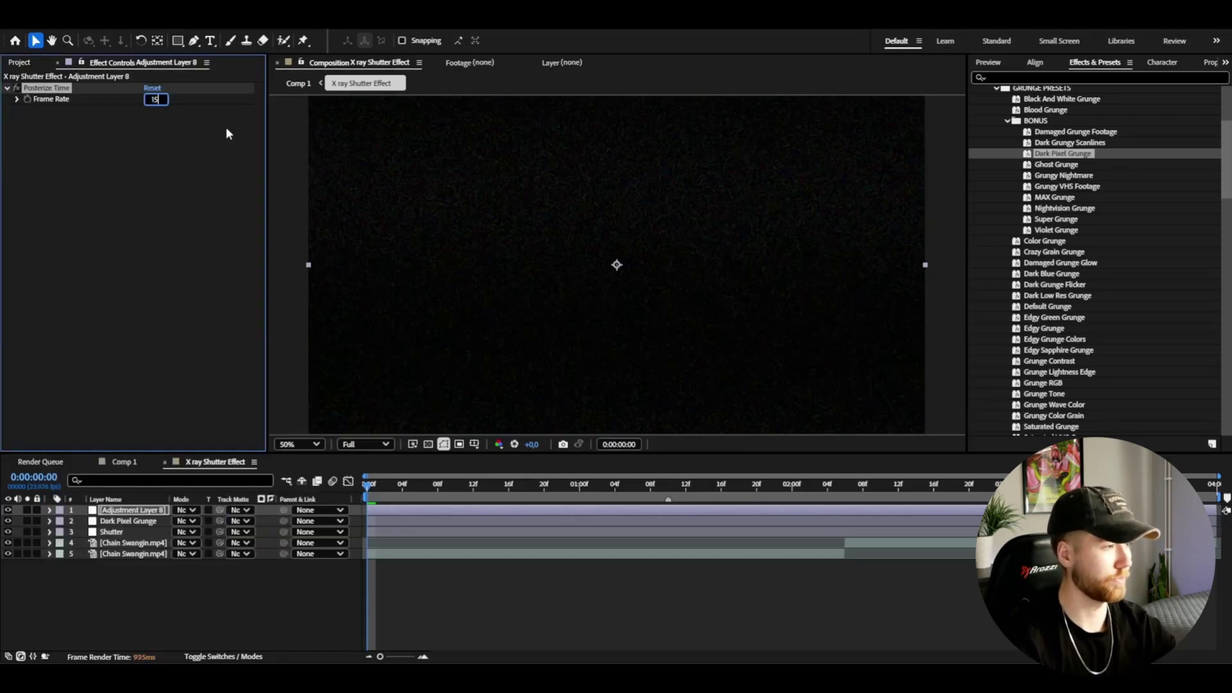
{"action": "key", "text": "Return"}
{"action": "key", "text": "space"}
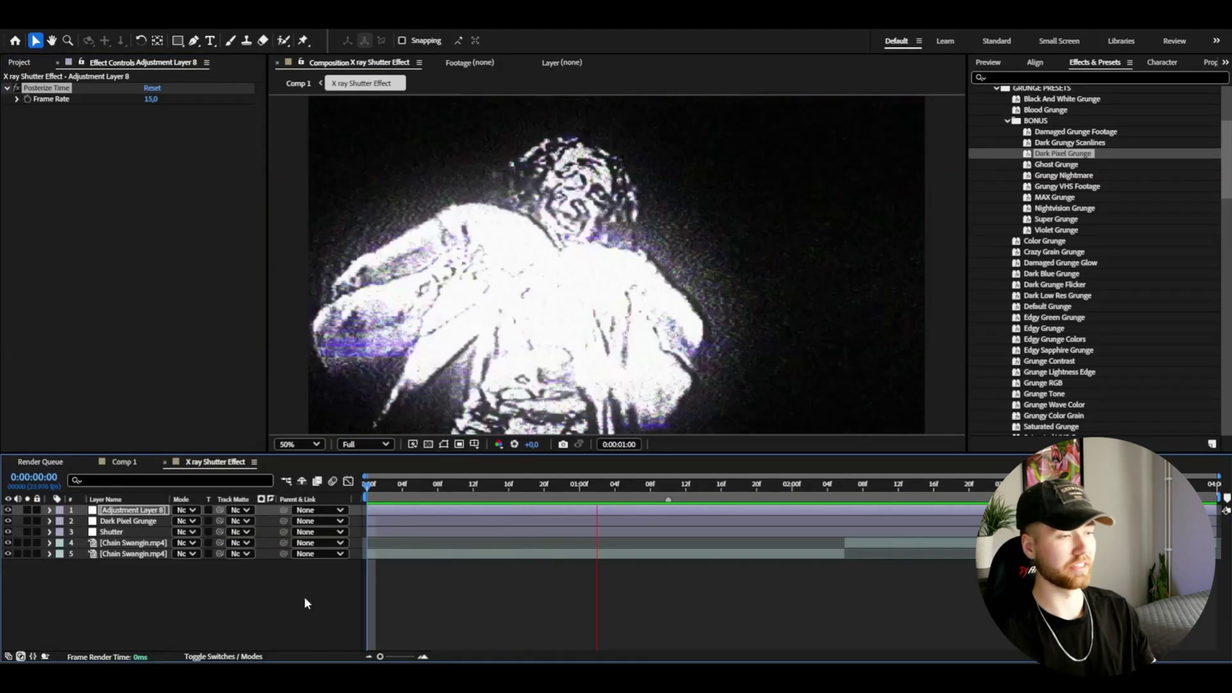